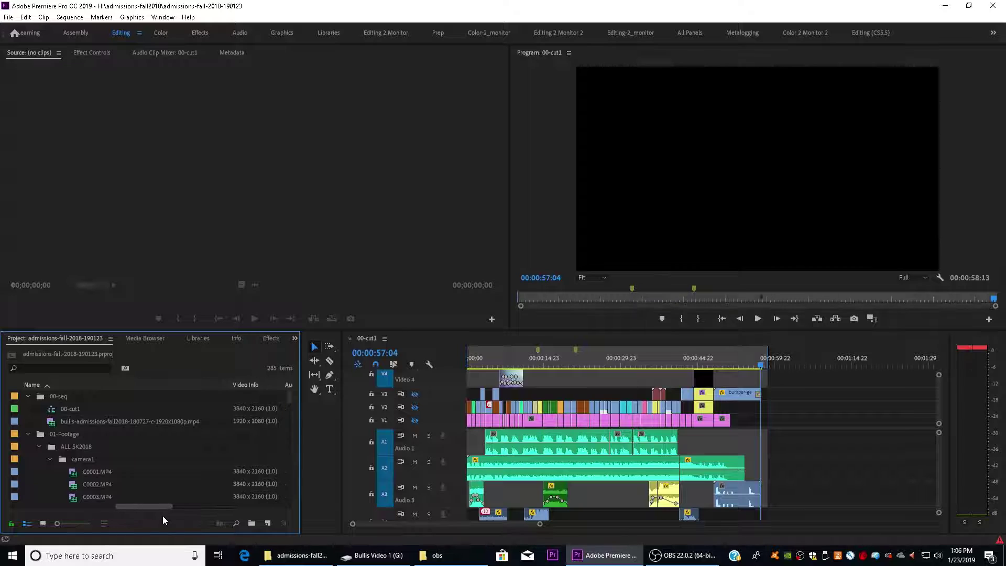
Create a new sequence from the C0001.MP4 clip in the camera1 bin and rename it cut1-demo
right_click(75, 472)
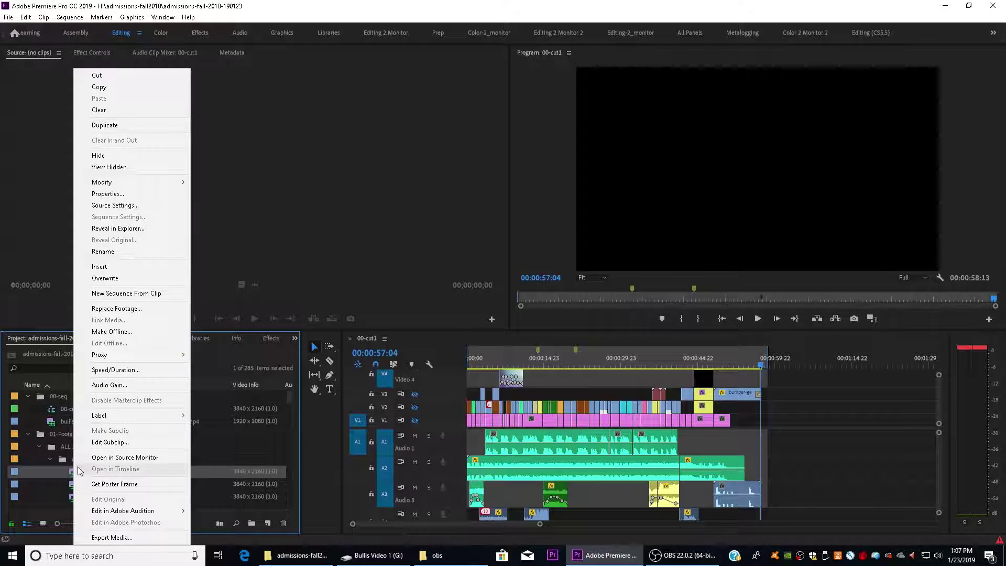
click(125, 293)
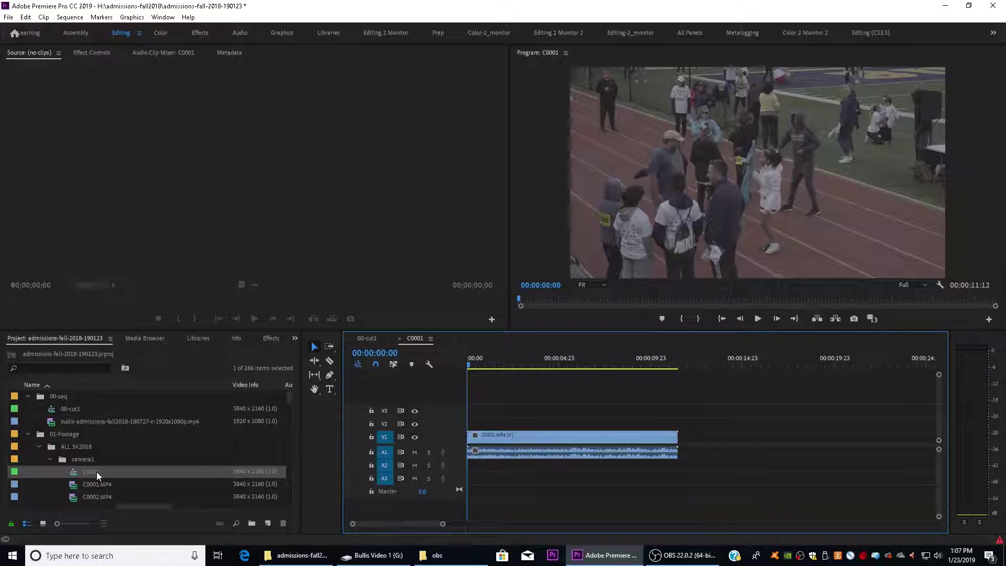
click(92, 472)
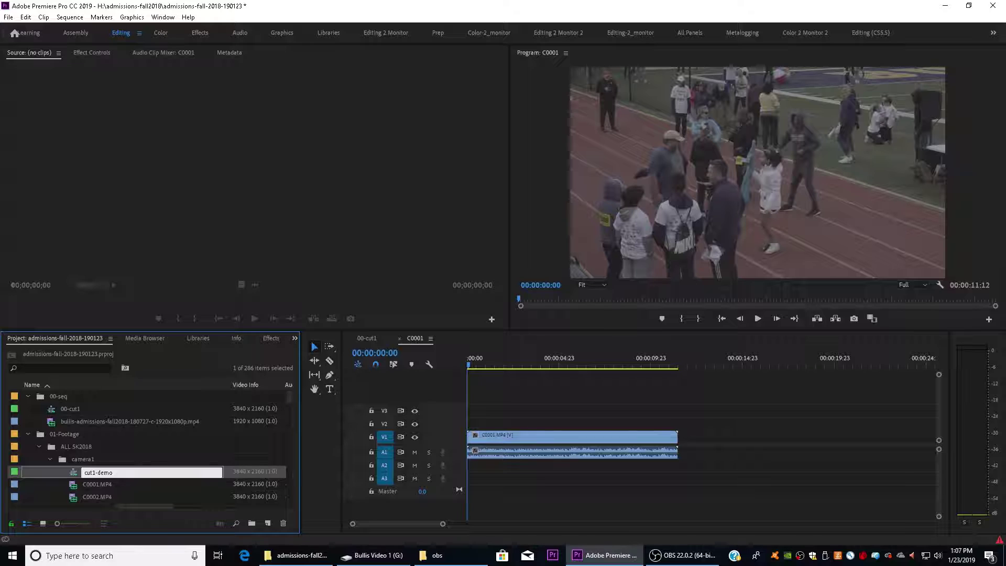
key(Return)
Move the cut1-demo sequence into the 00-seq bin and delete the C0001.MP4 clip from its timeline
drag(74, 474, 42, 396)
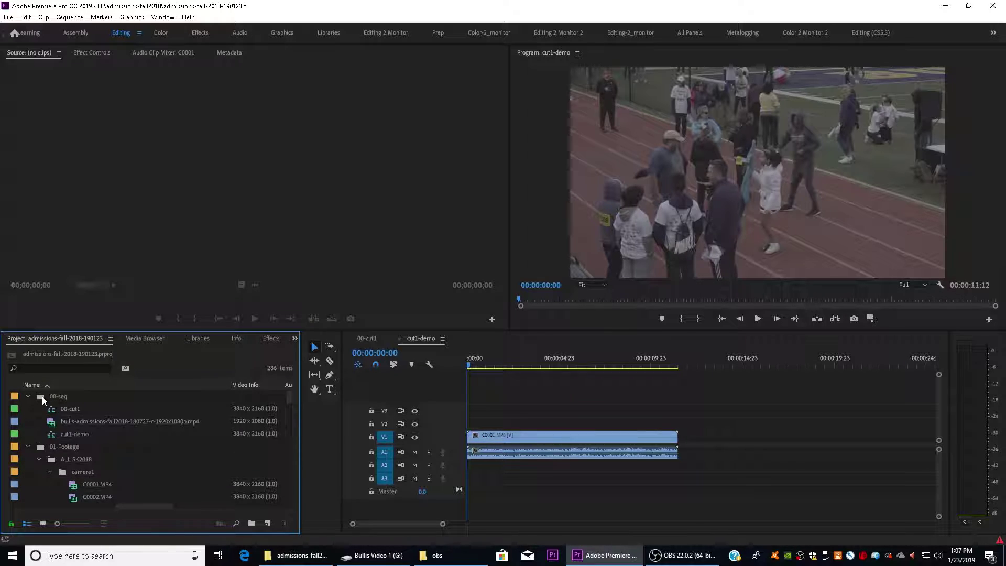
click(50, 472)
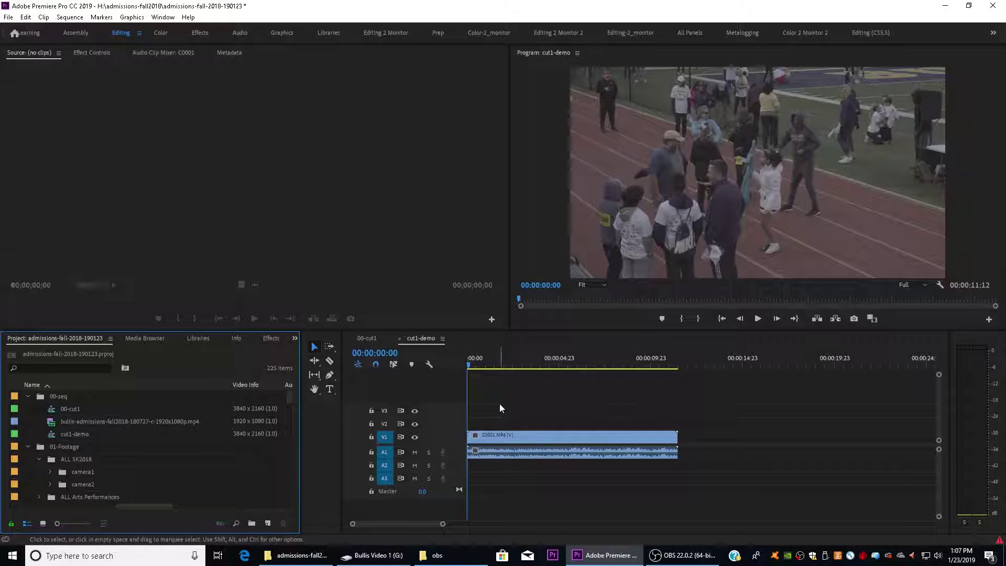
drag(486, 398, 691, 517)
key(Delete)
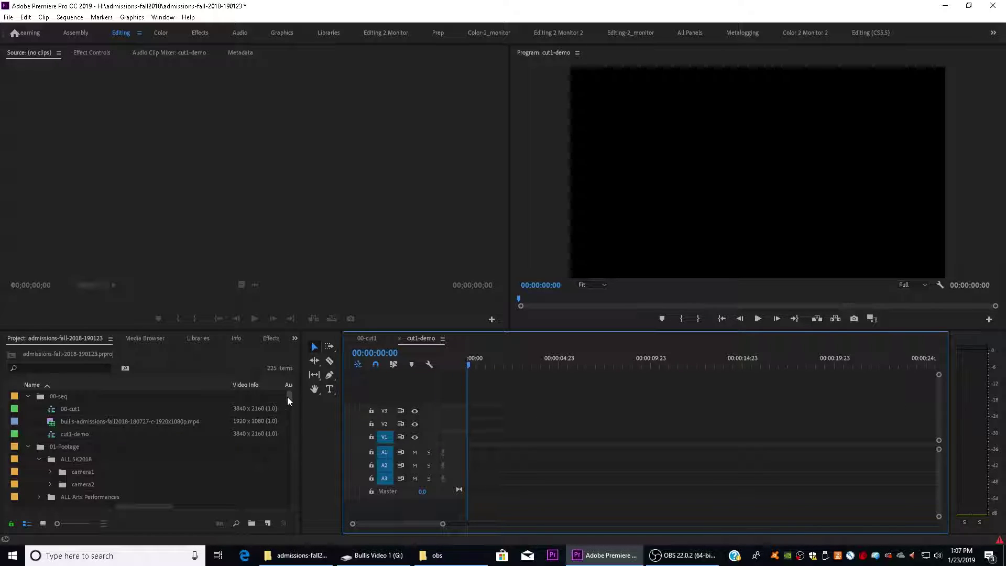
Open C0001.MP4 from the camera1 bin in the Source Monitor and compare its video view with its audio waveform view
click(50, 472)
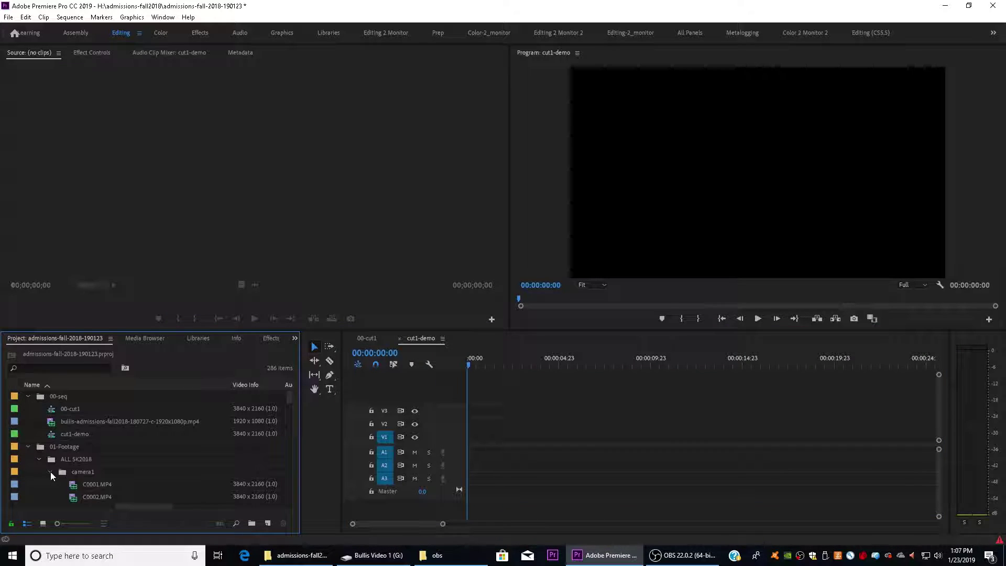
double_click(73, 487)
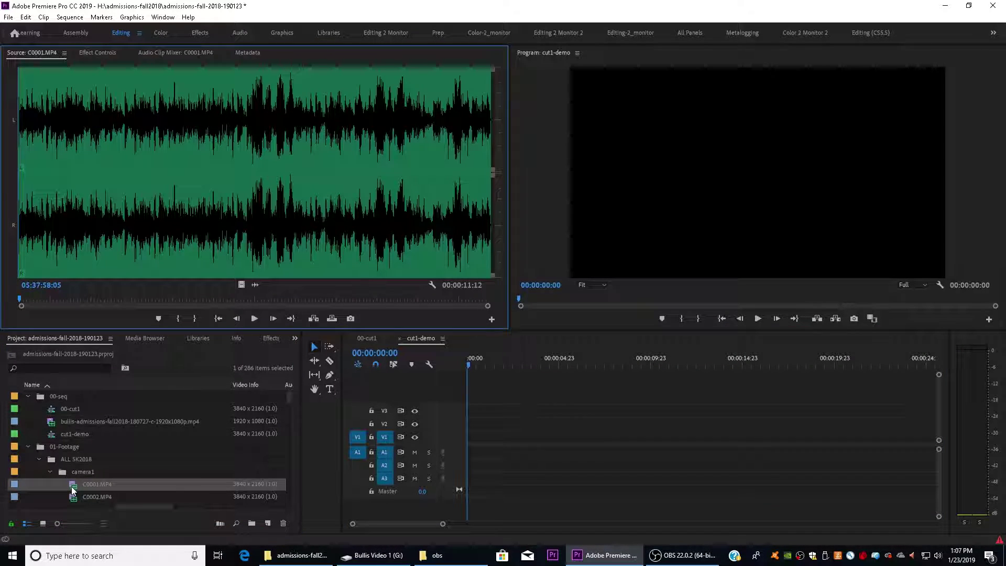
click(238, 283)
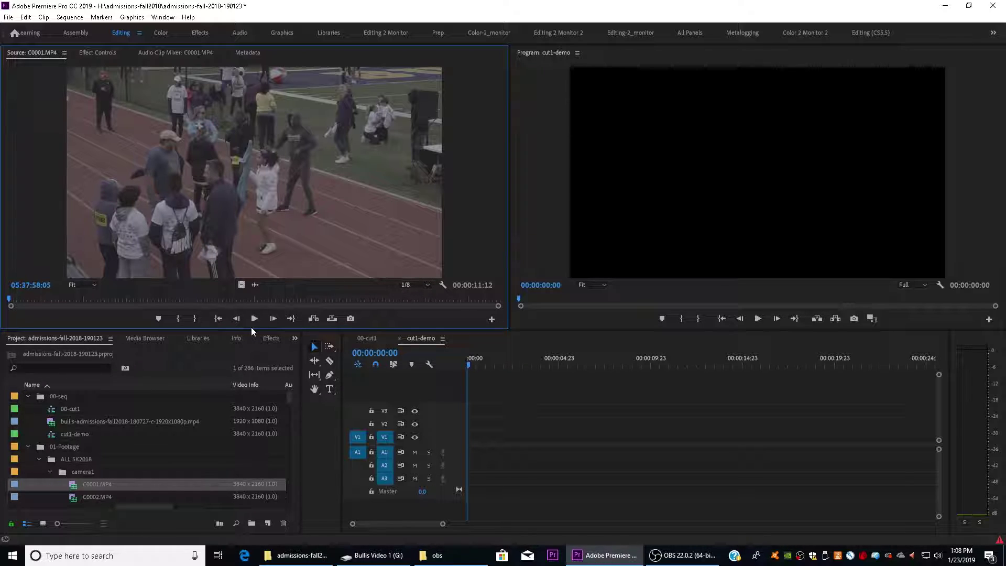
click(256, 285)
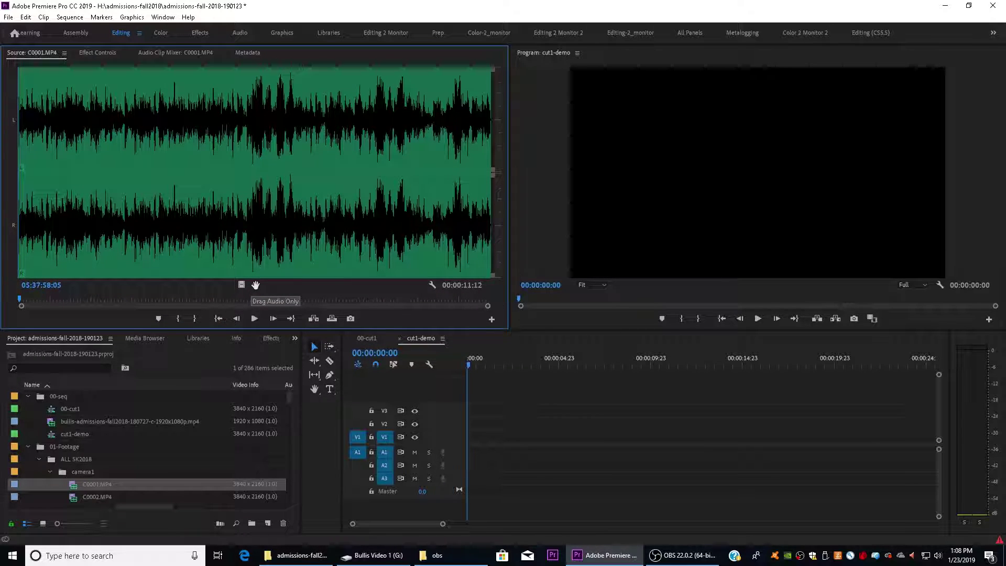
Try placing only the audio of C0001.MP4 at the start of track A1, and delete it again
mouse_move(441, 369)
mouse_down()
mouse_move(542, 465)
mouse_move(471, 461)
mouse_up()
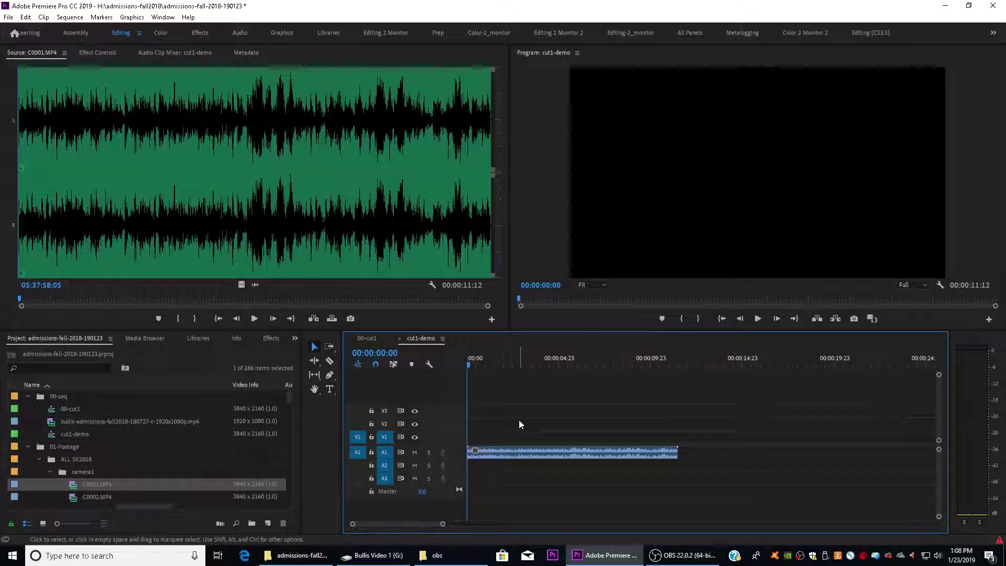
drag(518, 423, 658, 514)
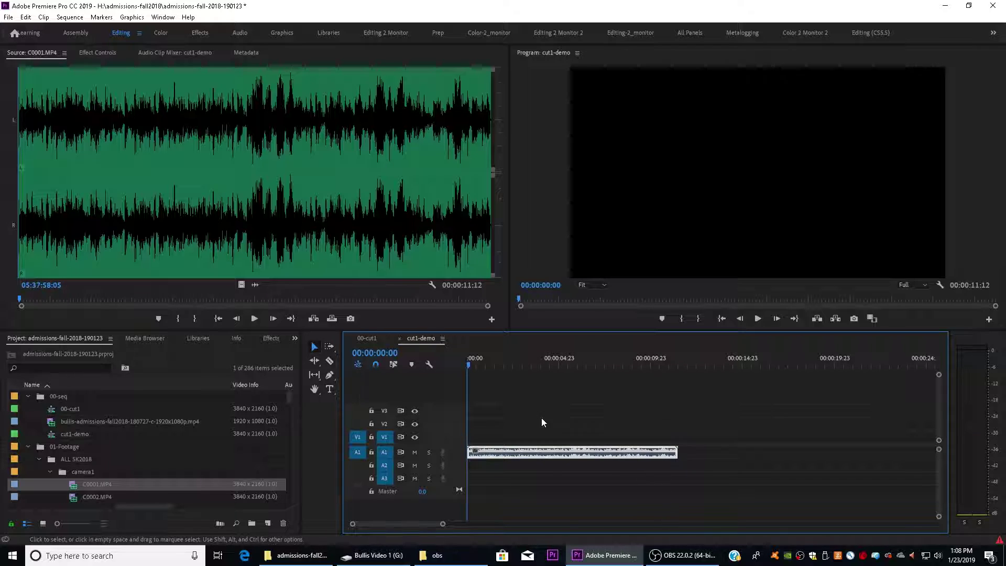
key(Delete)
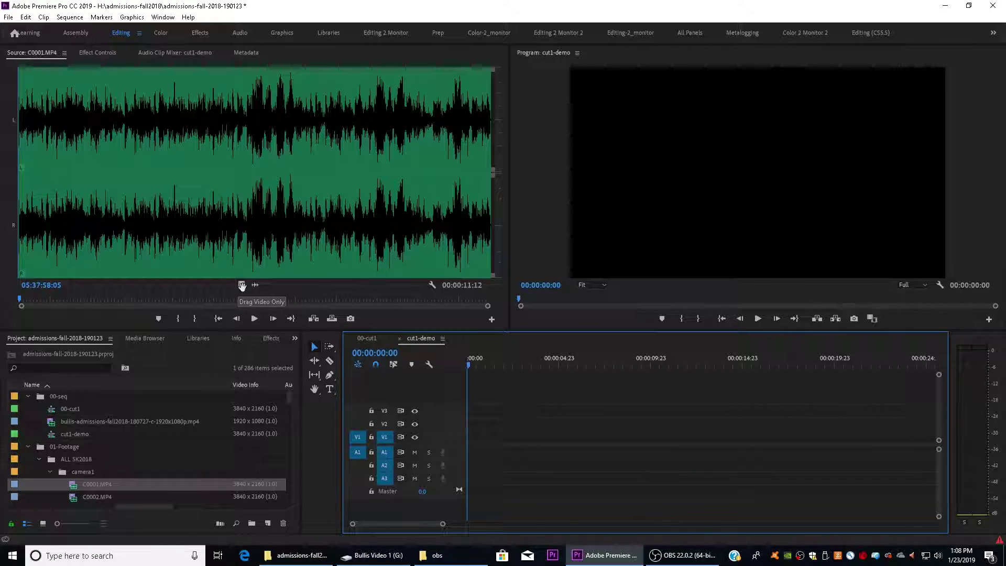
Try placing only the video of C0001.MP4 at the start of track V1, and delete it again
drag(241, 284, 469, 438)
drag(514, 400, 530, 439)
key(Delete)
Collapse the footage bins and open the voice-over 2018-07-24_15-13-08.wav from the 03-vo-draft bin in the Source Monitor
click(51, 472)
click(39, 459)
click(28, 447)
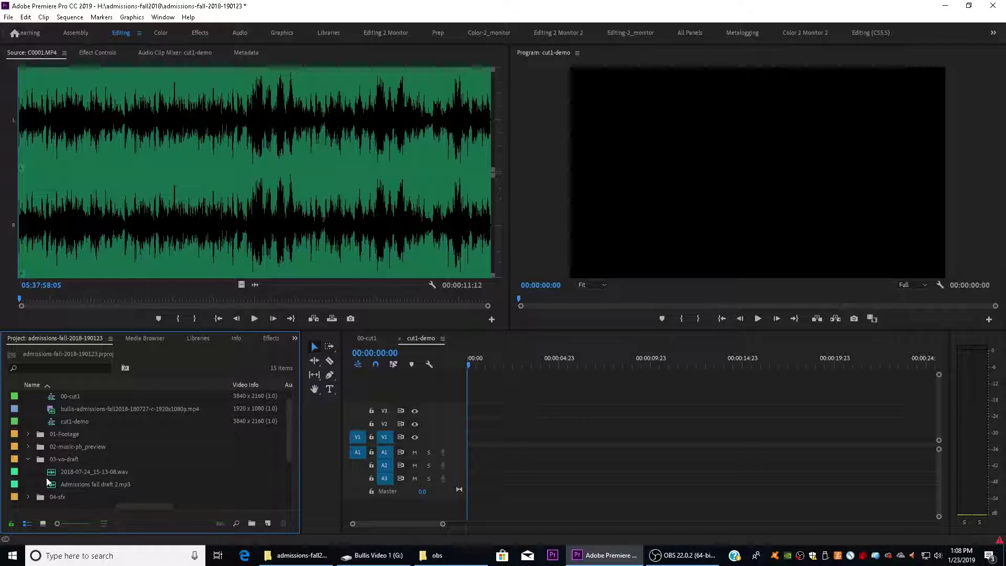
double_click(55, 472)
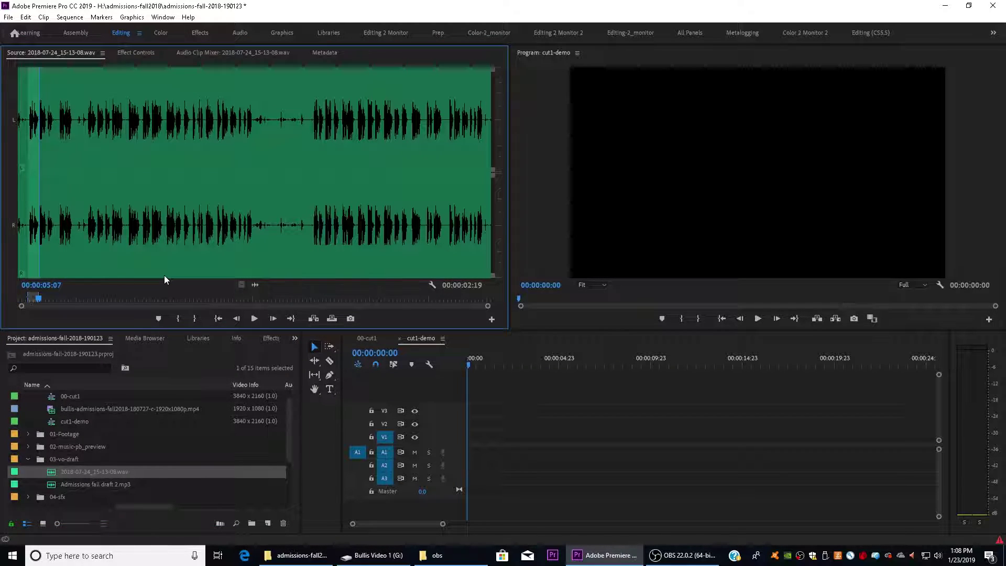
Play the voice-over from 00:00:02:19, mark an out point at 00:00:08:20, and place the marked range at the start of track A1
drag(487, 305, 162, 306)
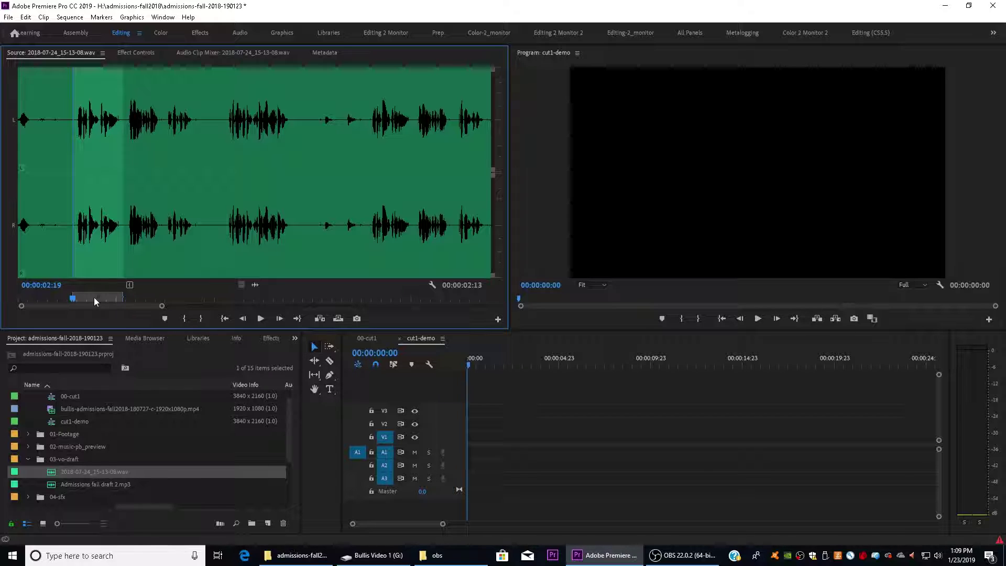
key(space)
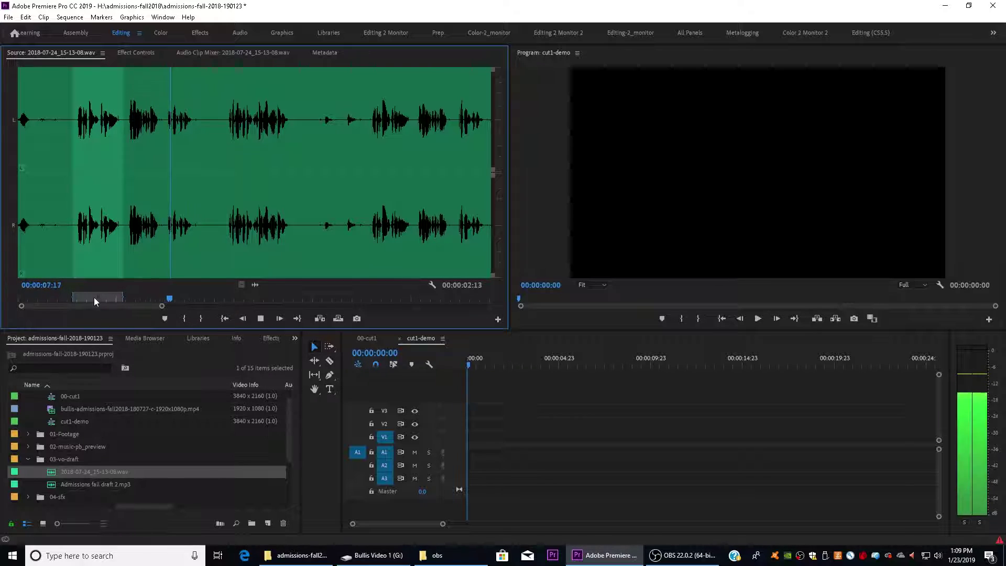
key(space)
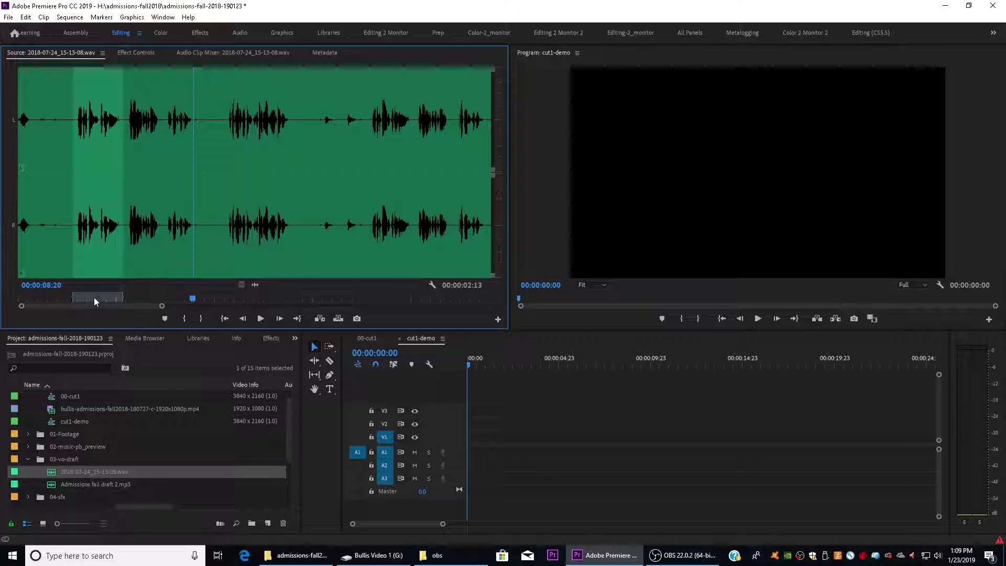
key(o)
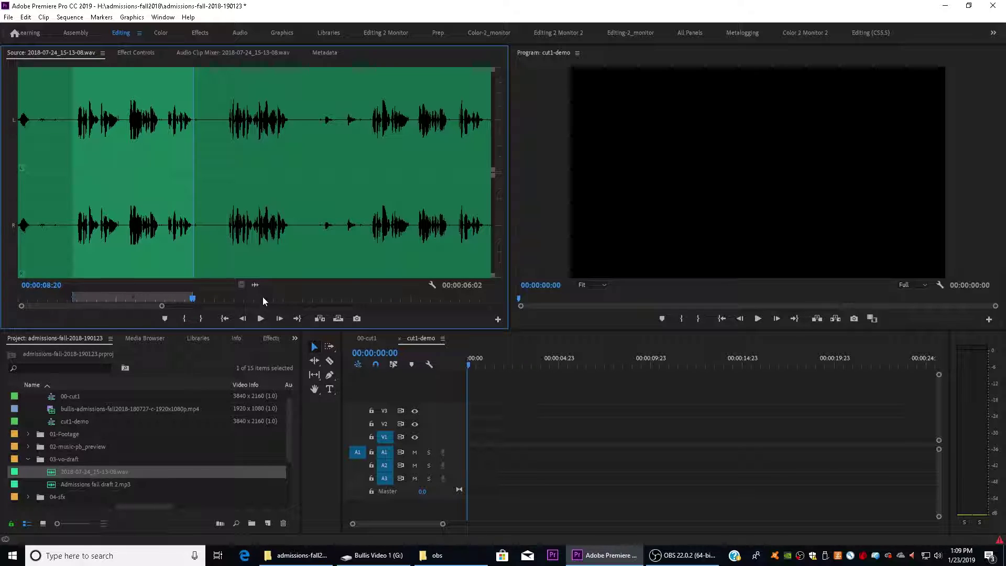
drag(256, 285, 466, 454)
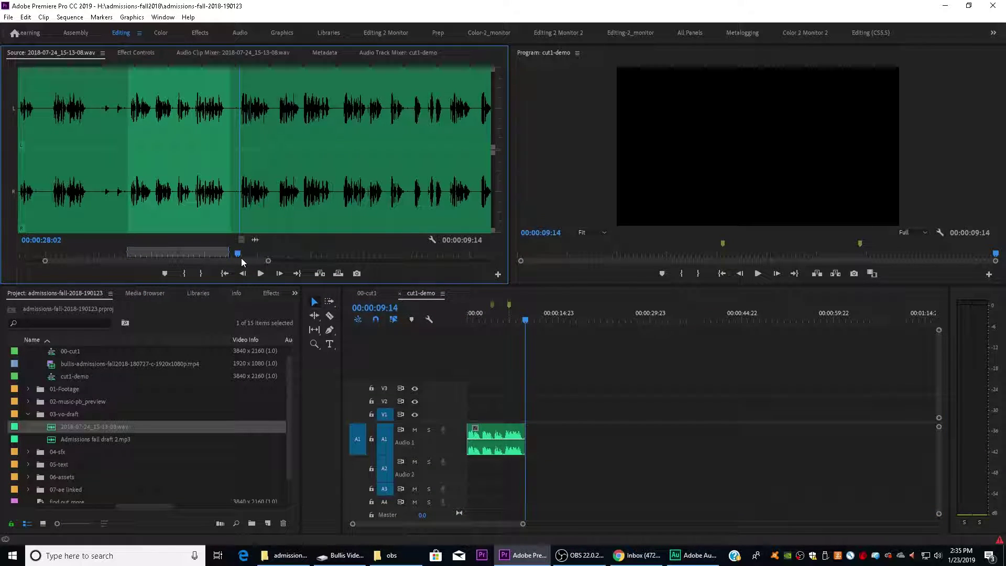
Mark the voice-over from 00:00:28:02 to 00:00:30:22 and place that range on A1 at 00:00:09:14, directly after the existing audio
key(i)
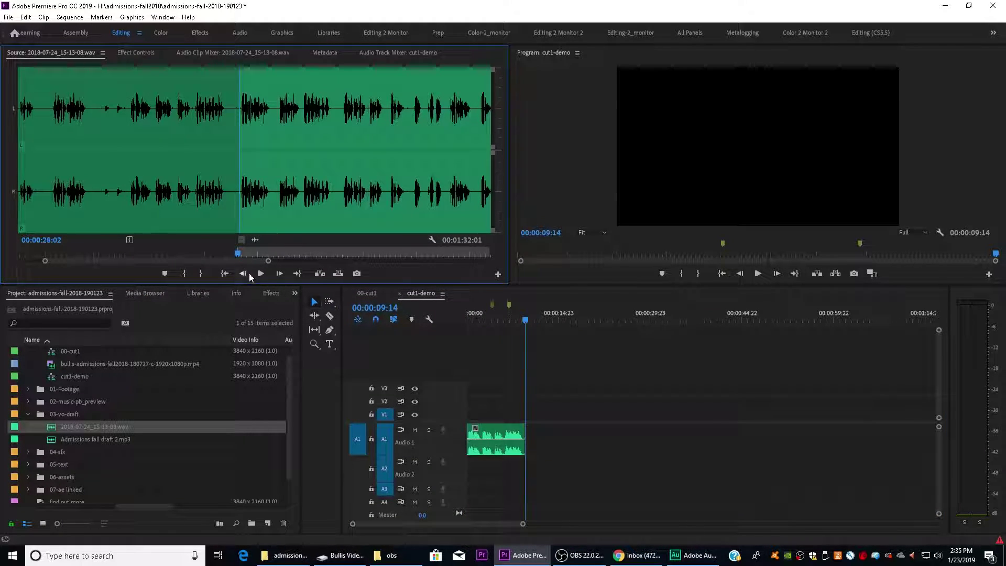
key(space)
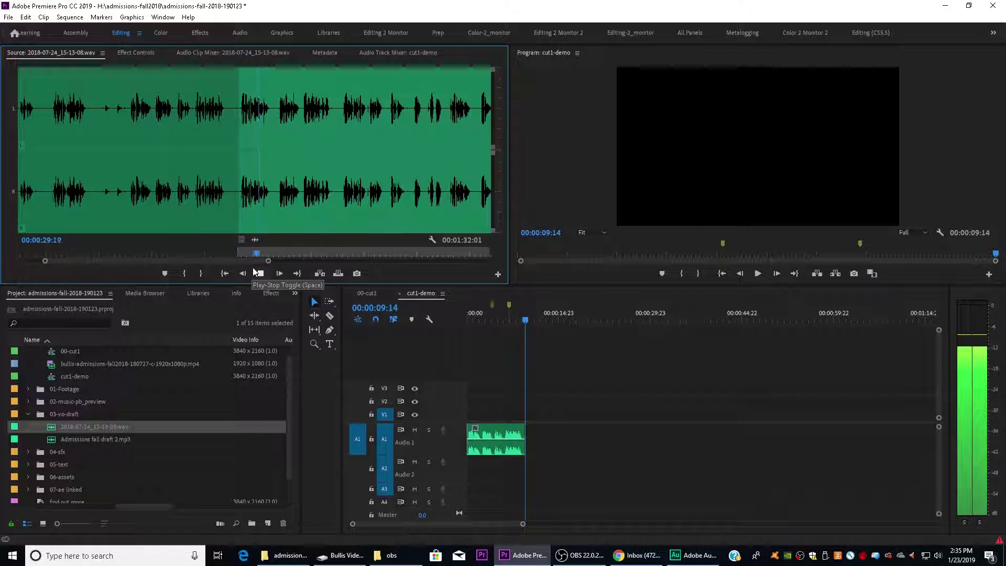
key(space)
key(o)
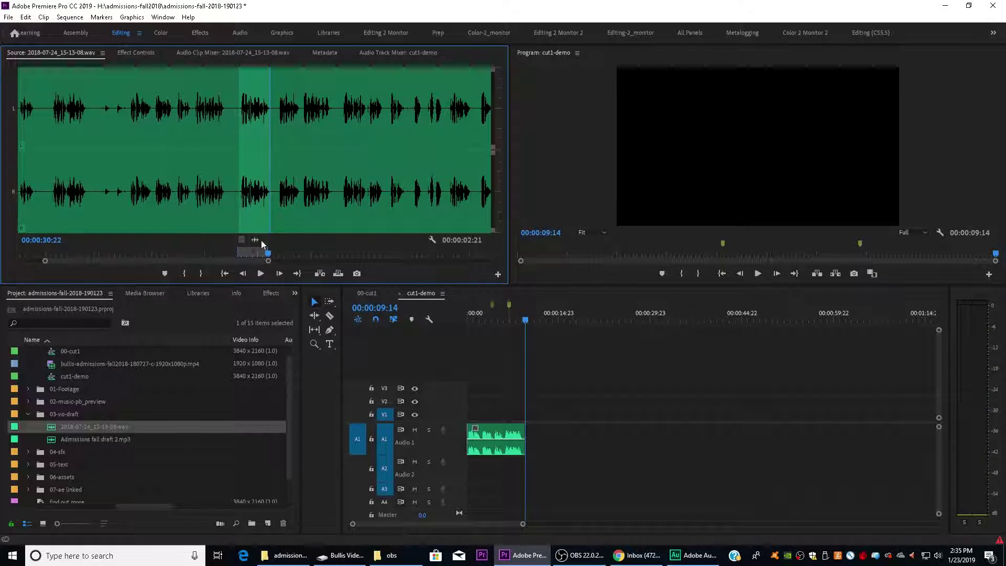
drag(526, 370, 529, 438)
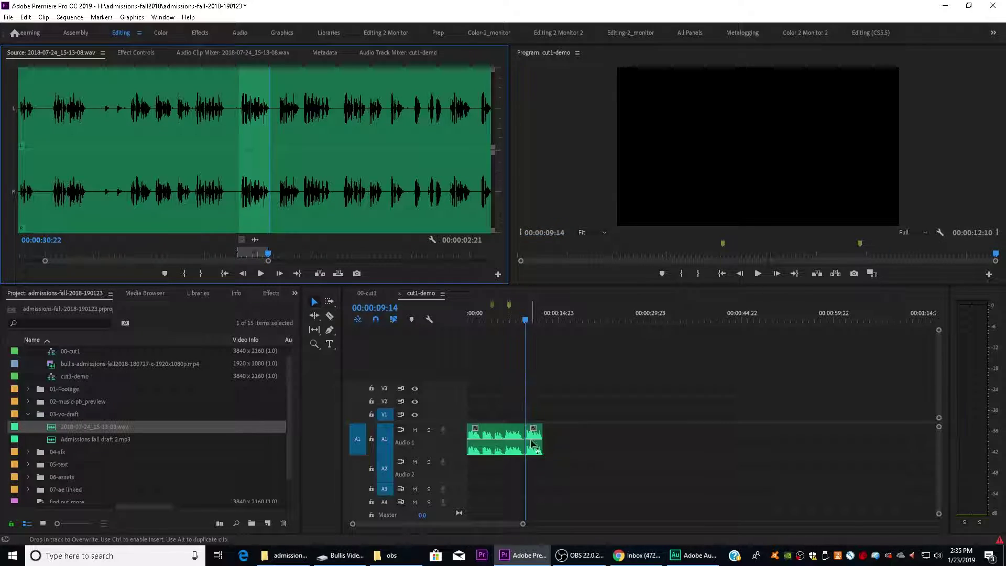
Mark the voice-over from 00:00:31:14 to 00:00:36:20 and add that range on A1 after the last audio clip
click(273, 255)
key(space)
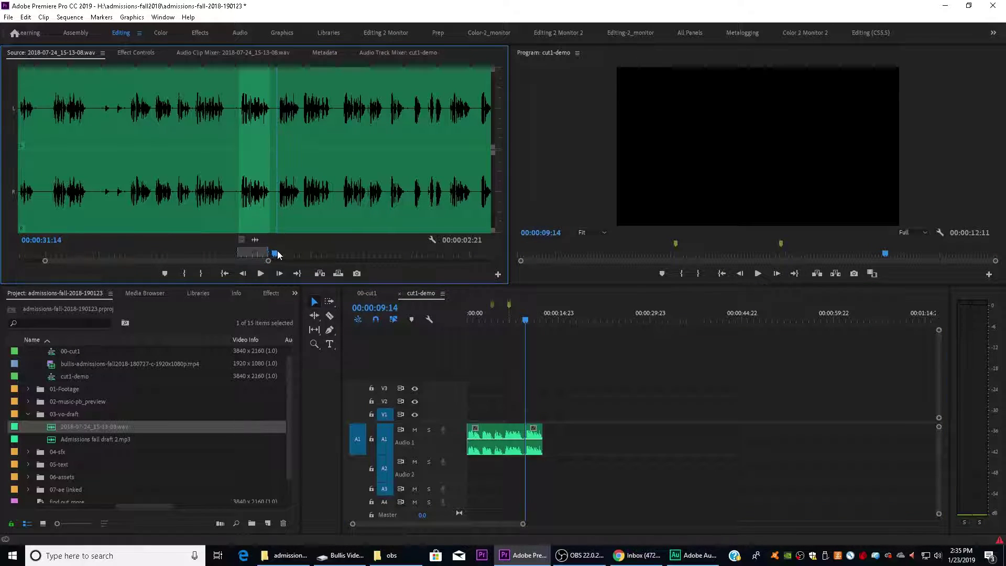
key(i)
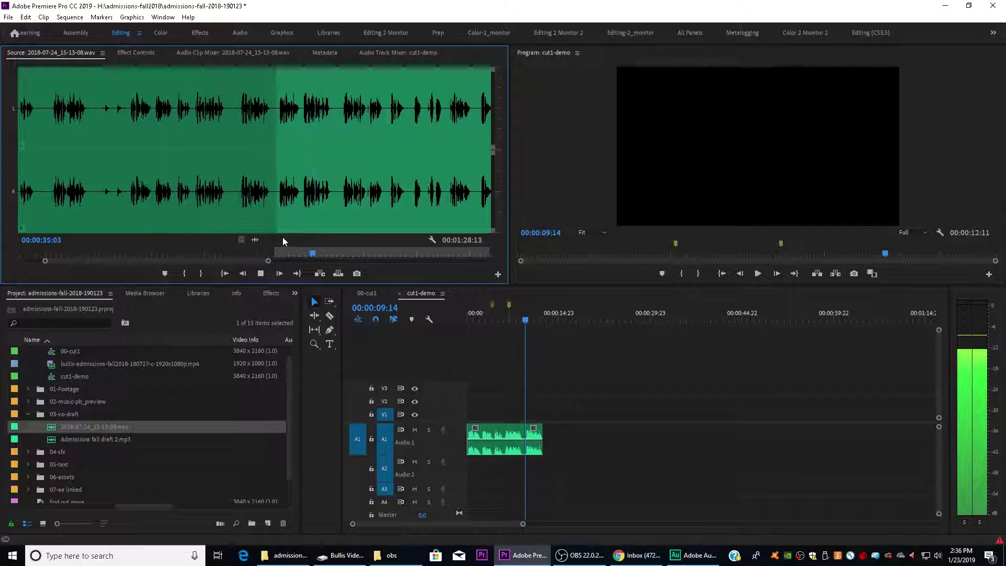
key(space)
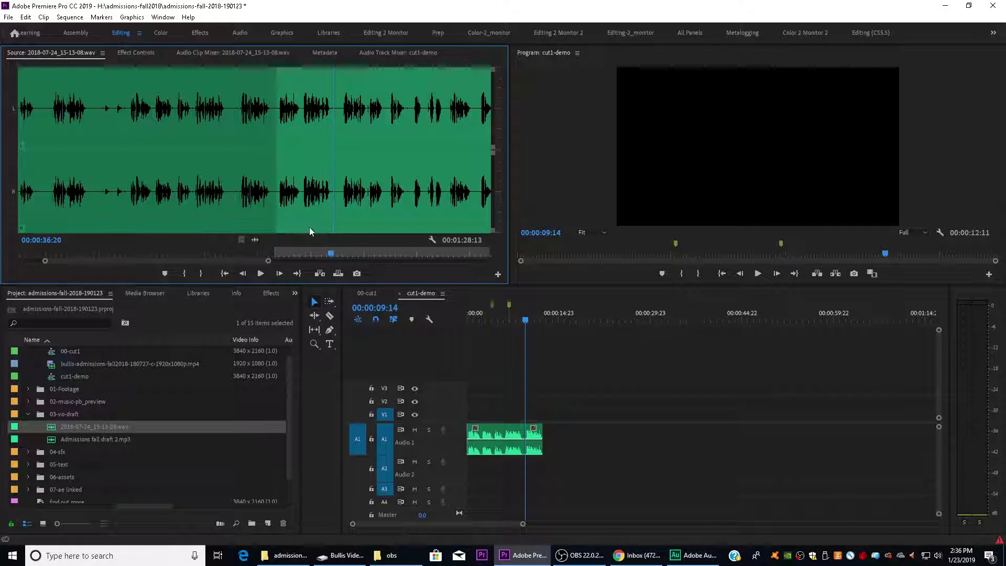
key(o)
drag(258, 239, 559, 441)
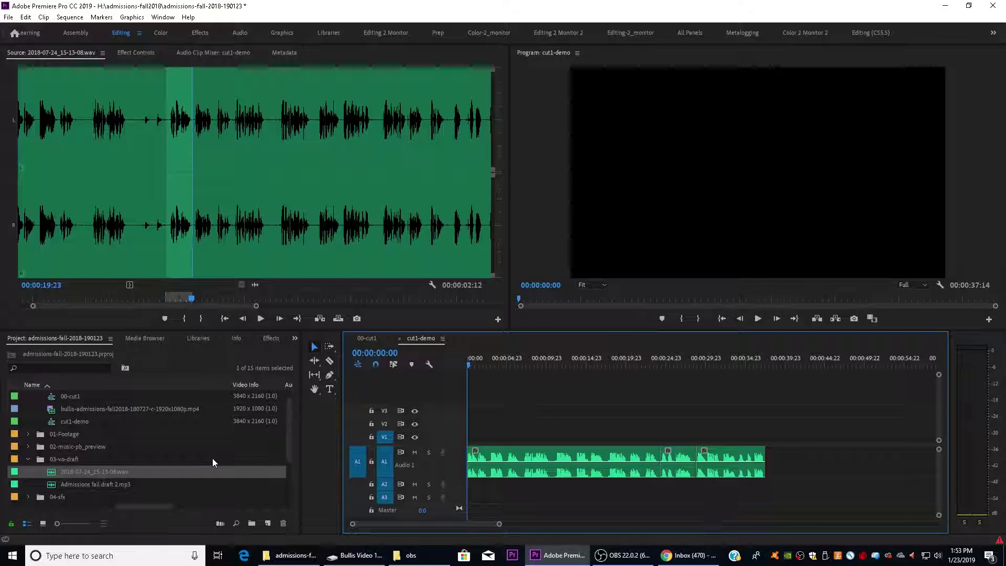
Place 159_short3_girl-power_0061_preview.mp3 from the 02-music-pb_preview bin at the start of track A2 and increase that track's height
click(28, 447)
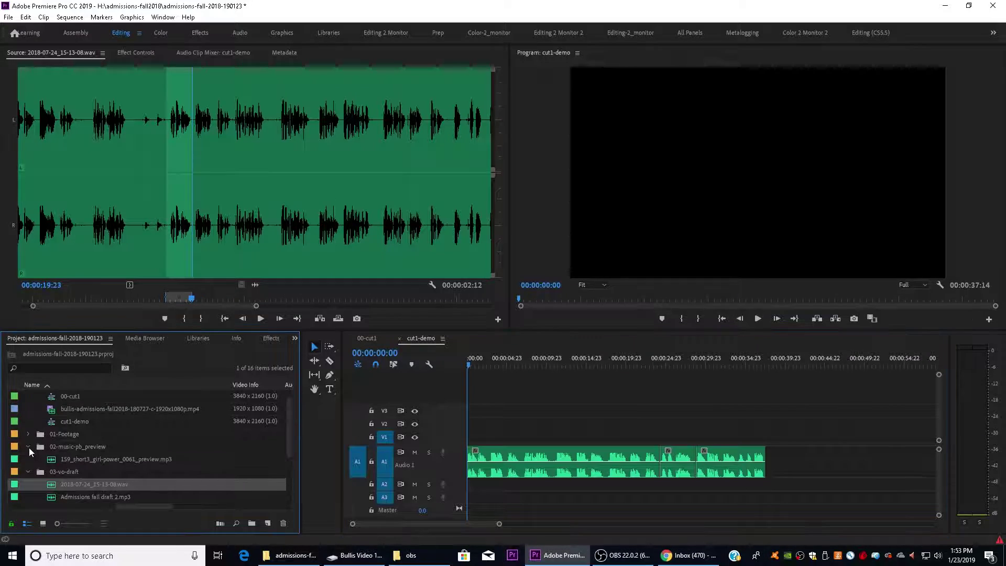
drag(53, 461, 467, 495)
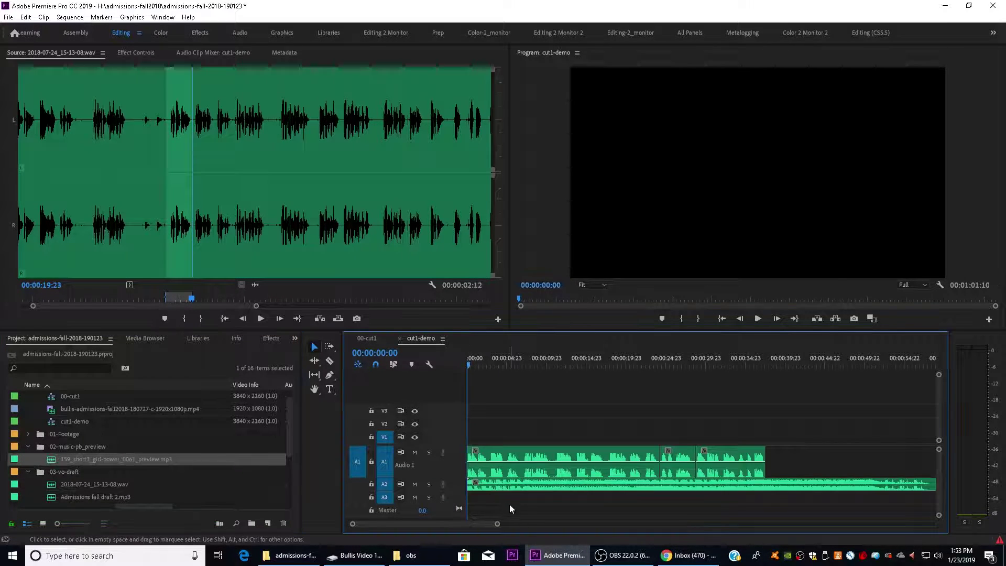
drag(496, 526, 521, 525)
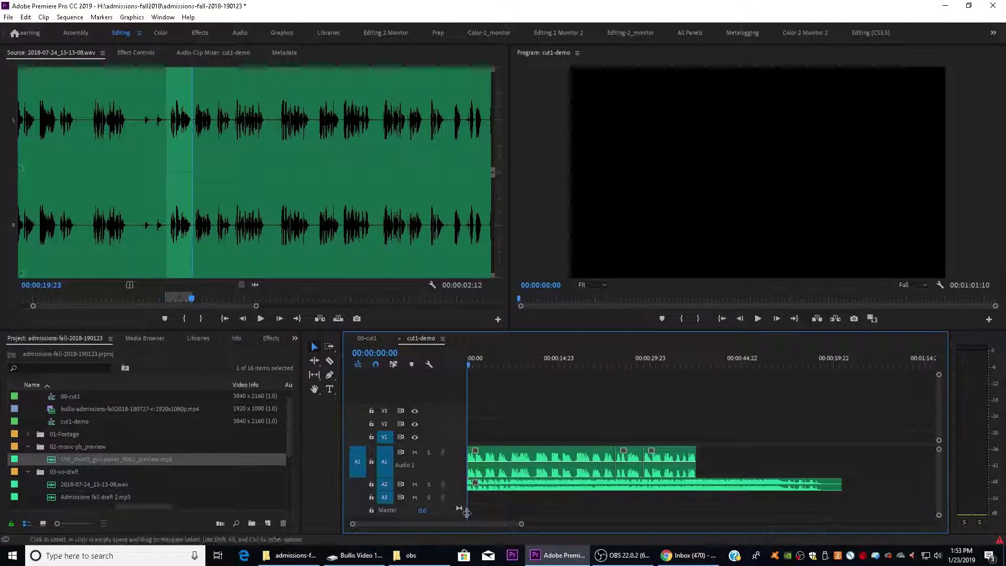
drag(402, 490, 403, 504)
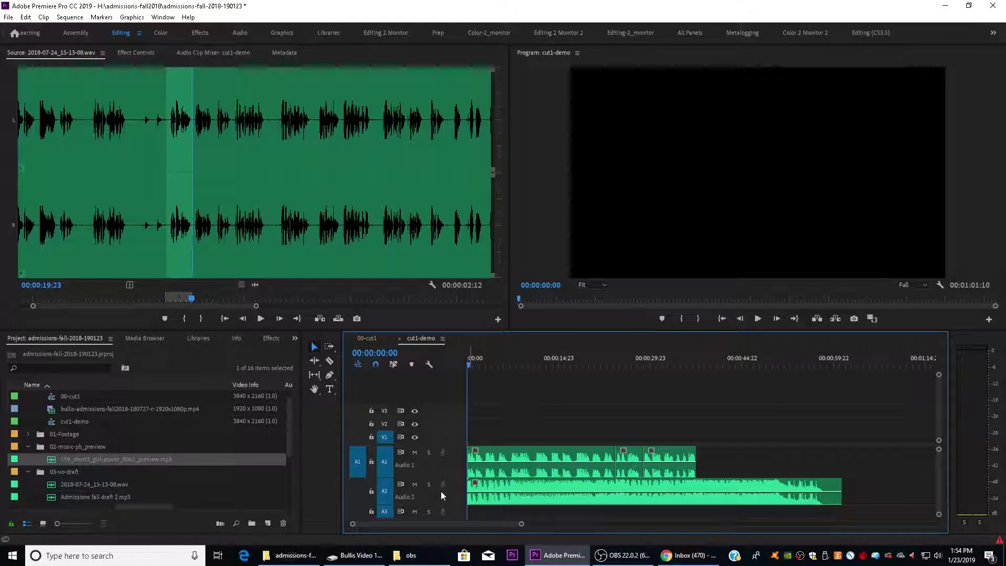
Mute the voice-over track A1 and play the opening of the music, stopping at 00:00:04:03
click(414, 453)
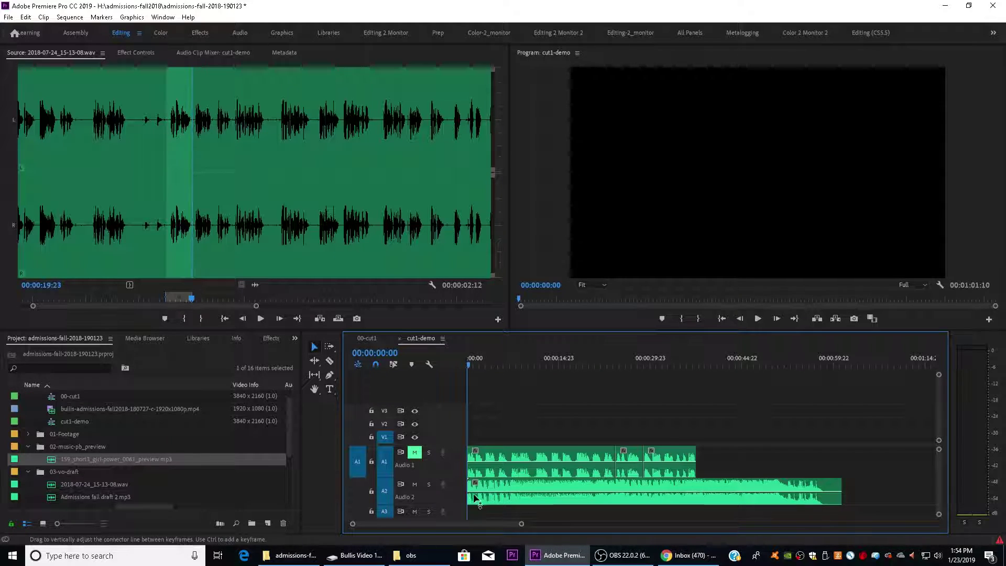
key(space)
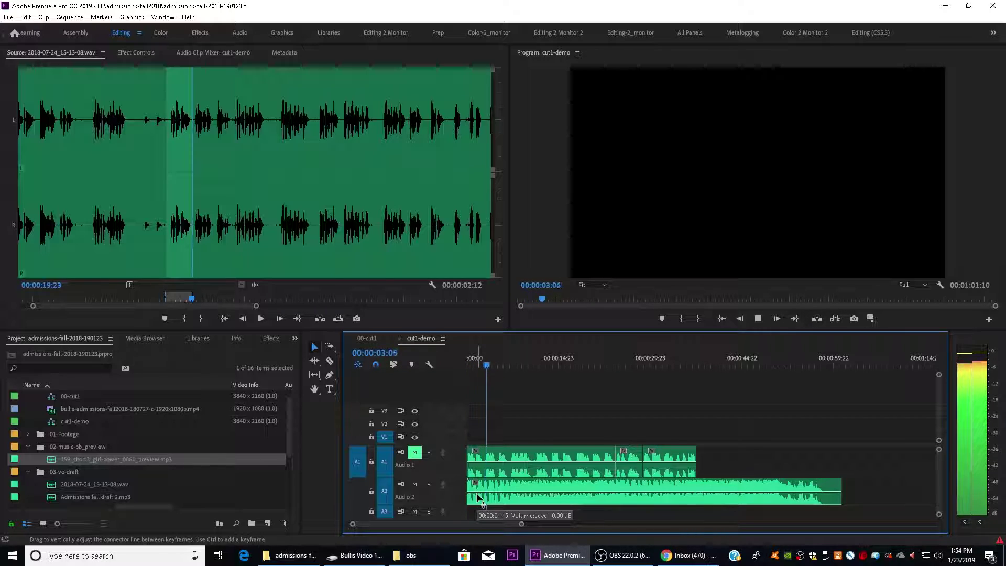
key(space)
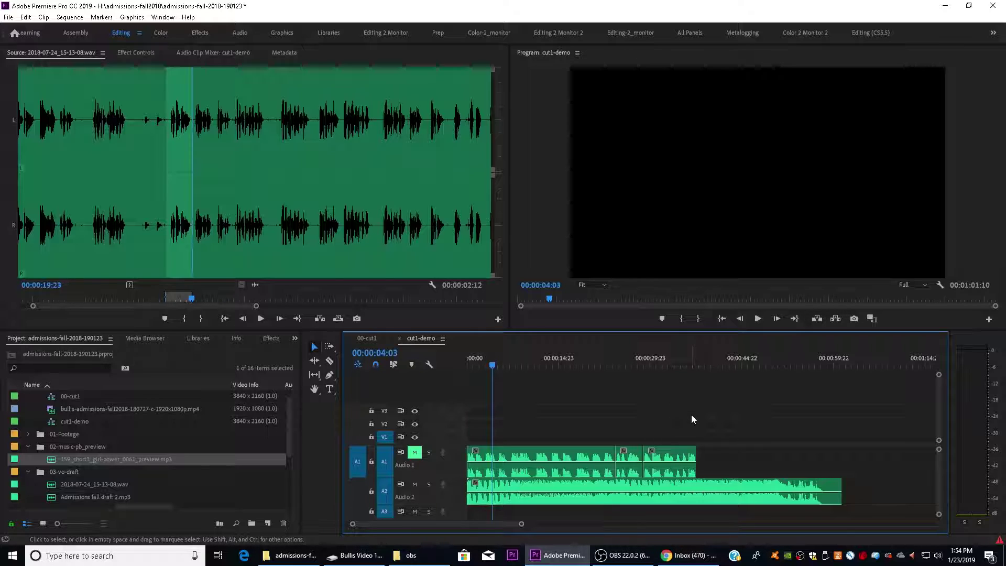
Move all voice-over clips on A1 to start at 00:00:04:03, then unmute A1 and play the mix to 00:00:06:18
drag(691, 414, 530, 455)
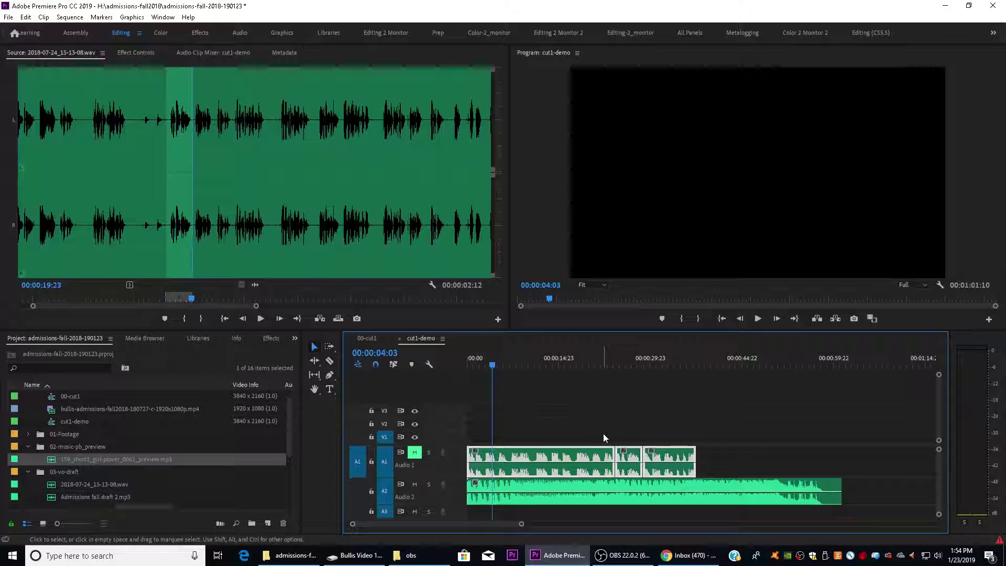
drag(539, 456, 537, 453)
click(414, 452)
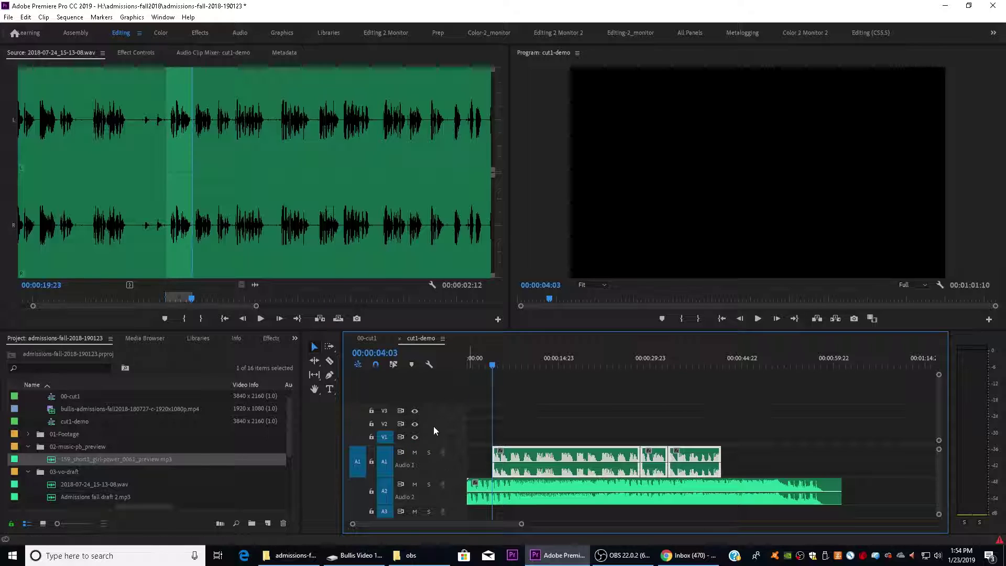
key(space)
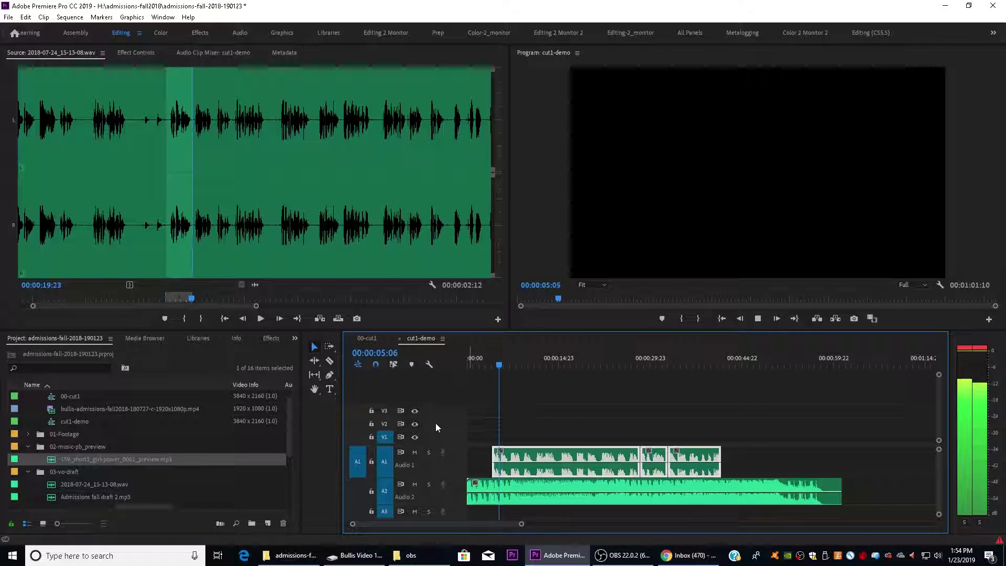
key(space)
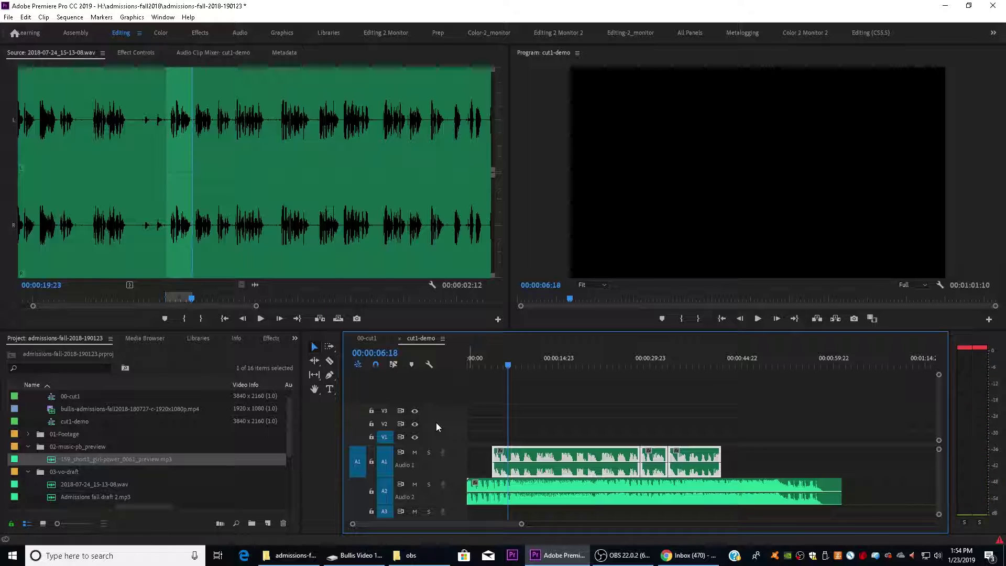
Set the A2 music clip's gain to -12 dB with a relative adjustment of 0 dB, and play the mix up to 00:00:14:02
click(635, 488)
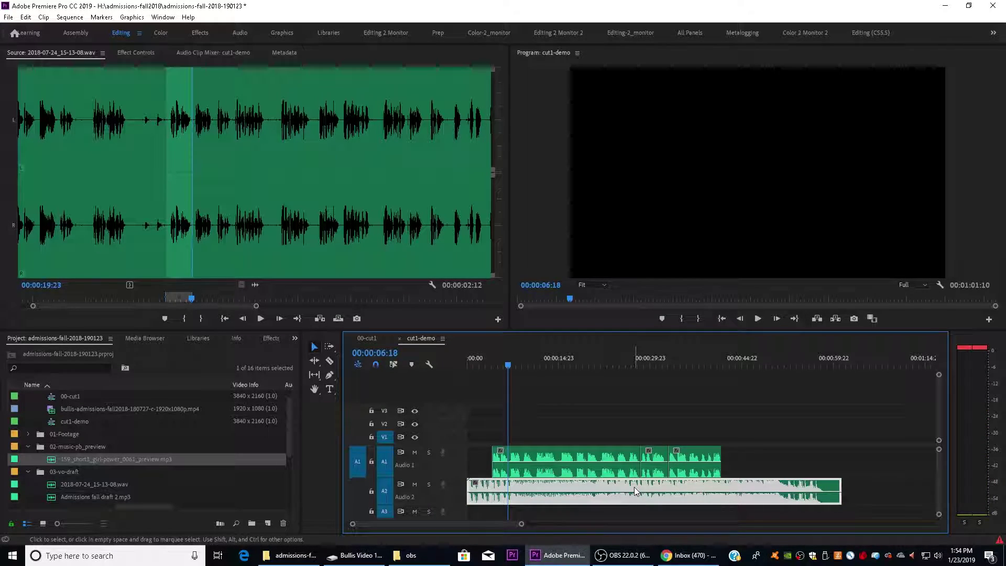
key(g)
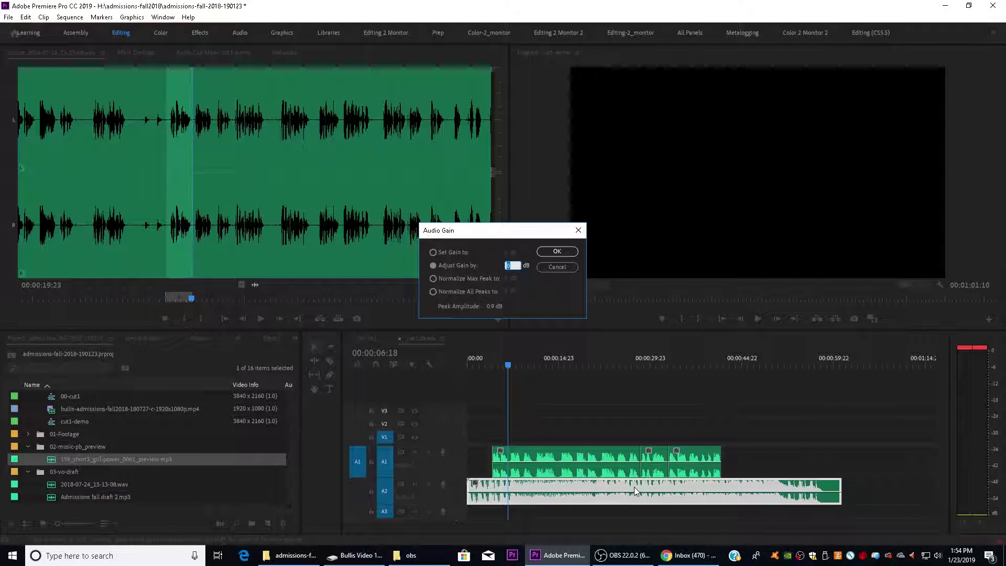
drag(484, 230, 601, 289)
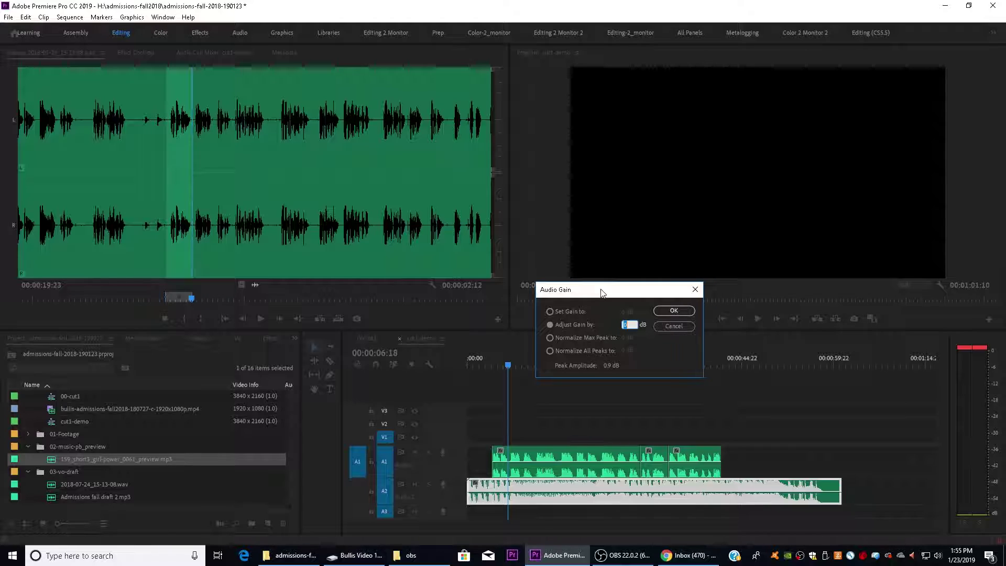
click(567, 311)
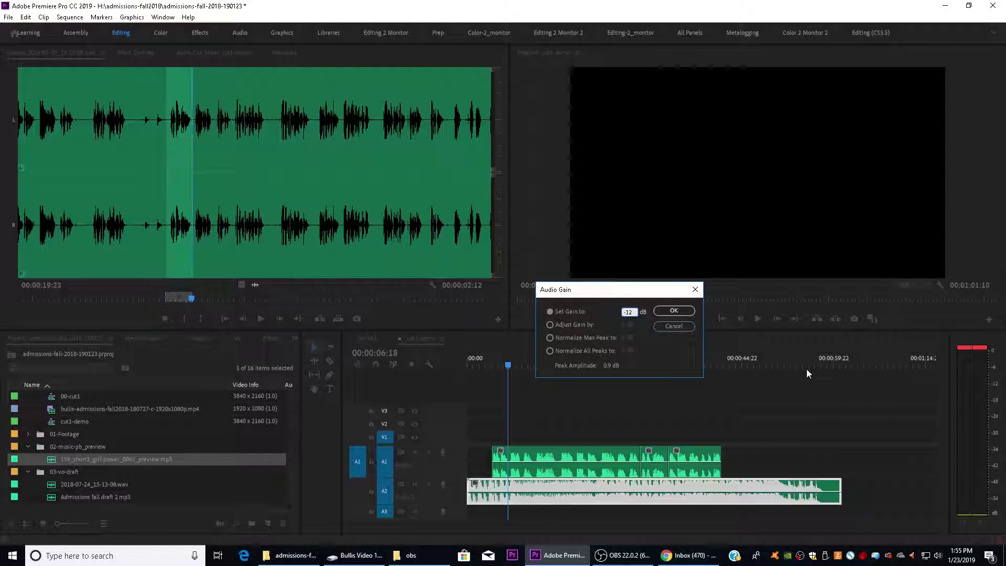
click(564, 326)
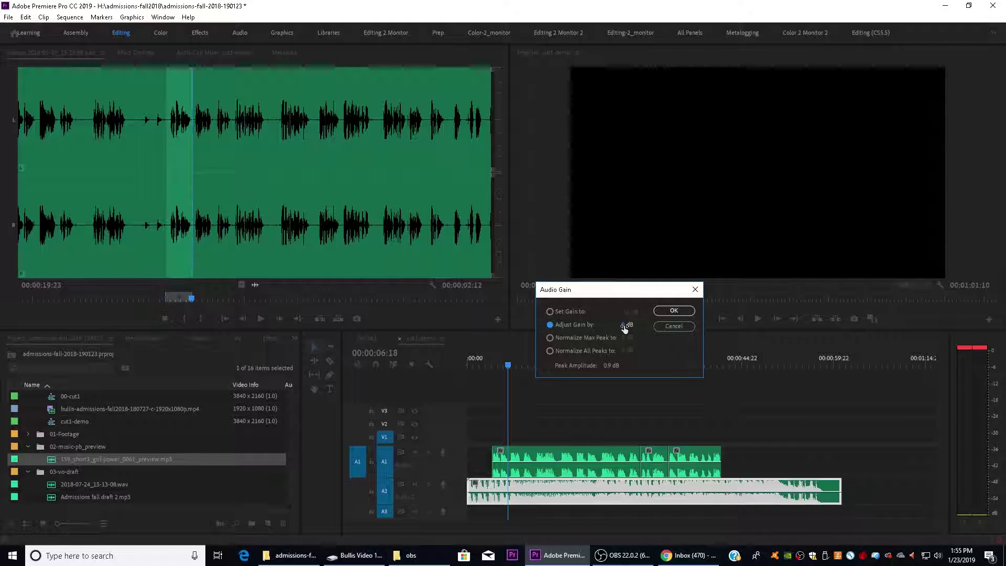
click(624, 325)
text(-12)
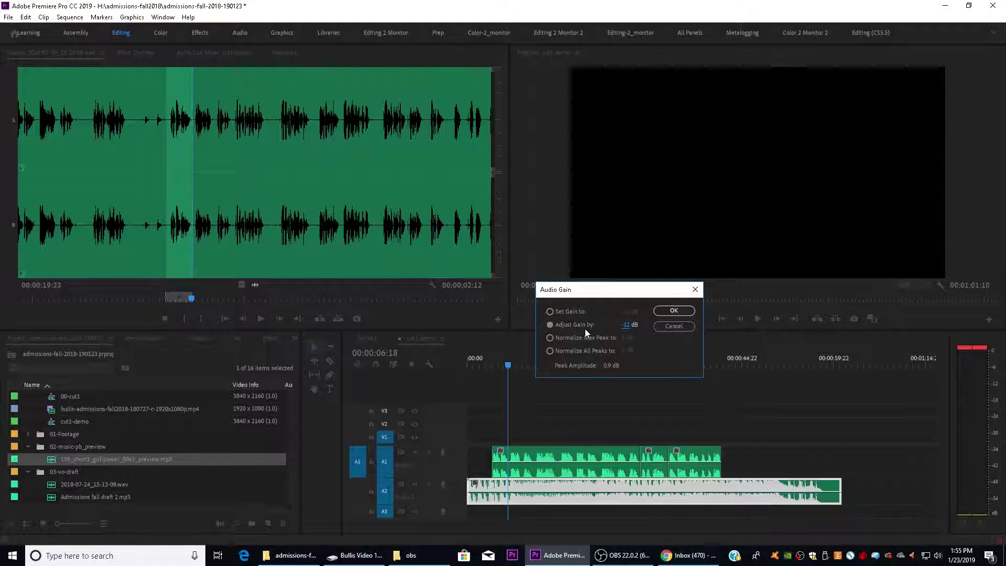
click(626, 326)
key(BackSpace)
text(0)
key(Return)
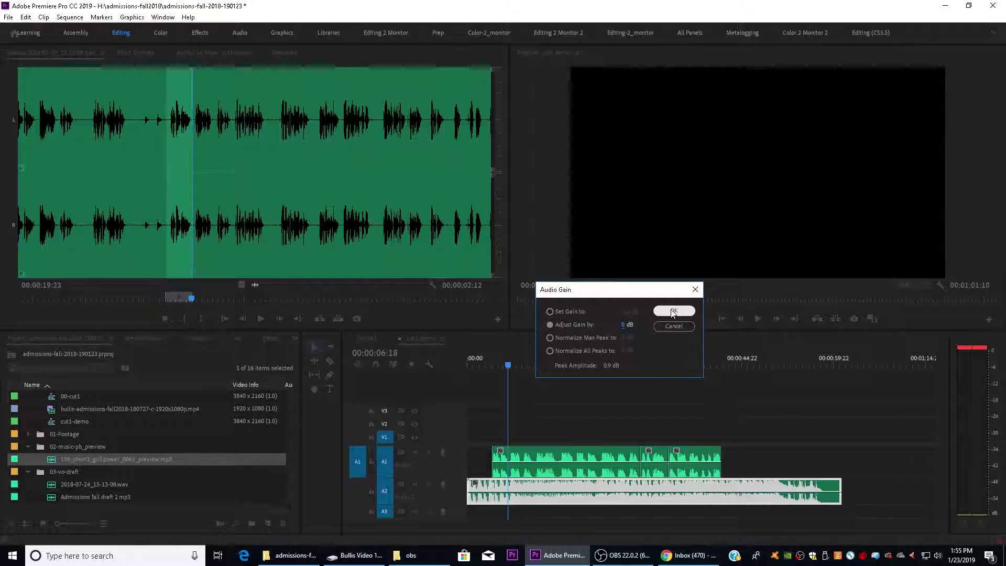
click(673, 311)
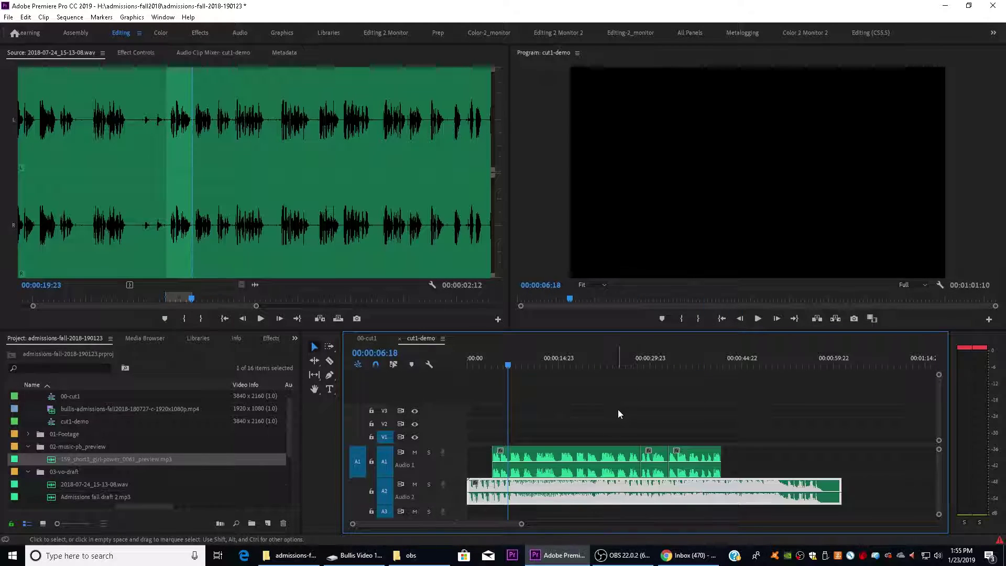
key(space)
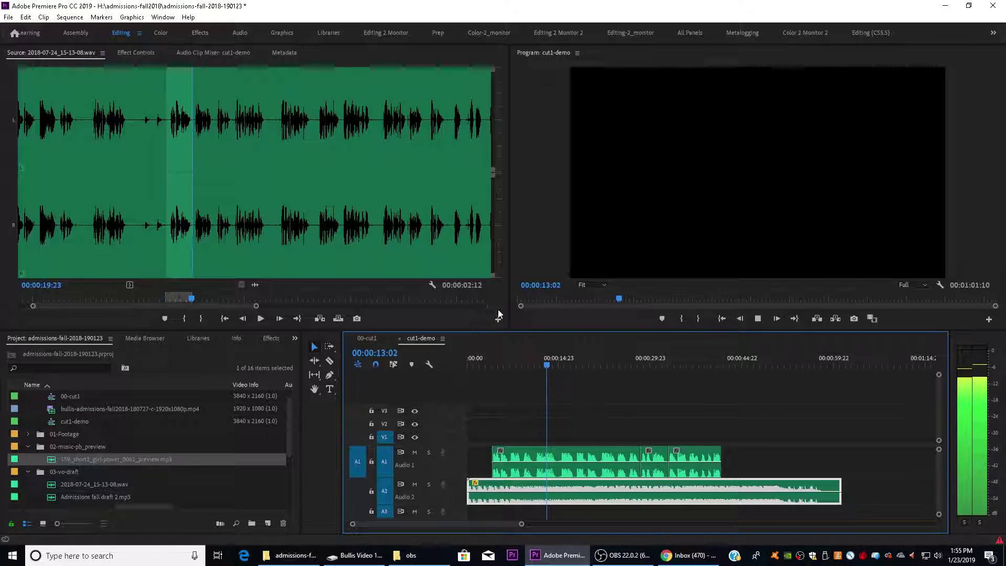
key(space)
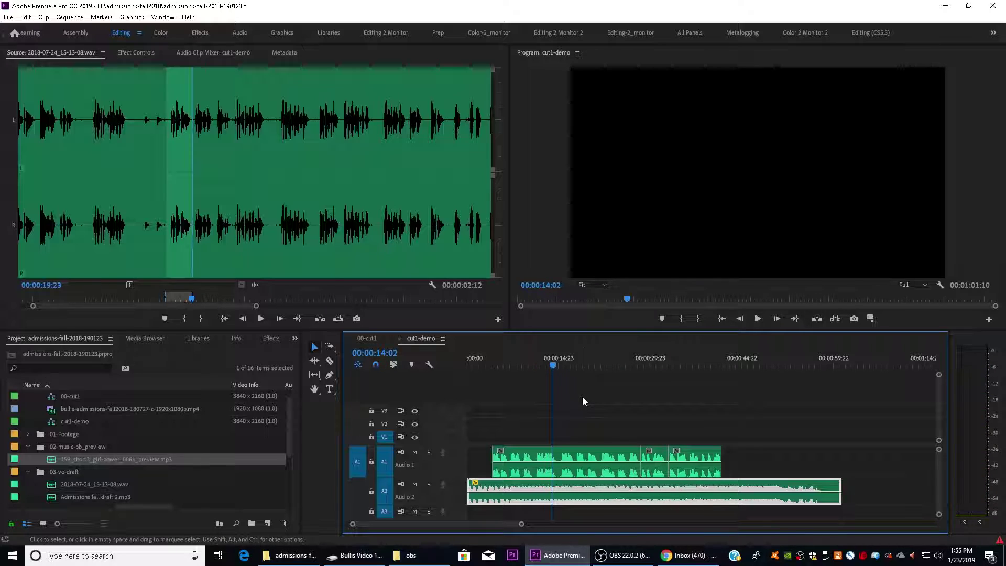
Adjust the A2 music clip's gain by a further -2 dB and play the mix up to 00:00:17:04
key(g)
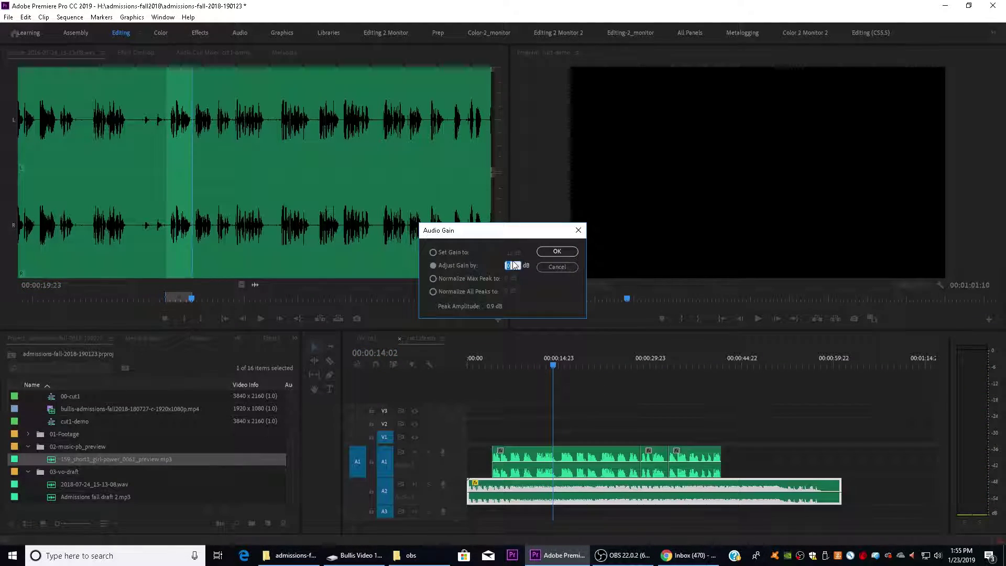
text(-2)
click(558, 249)
key(space)
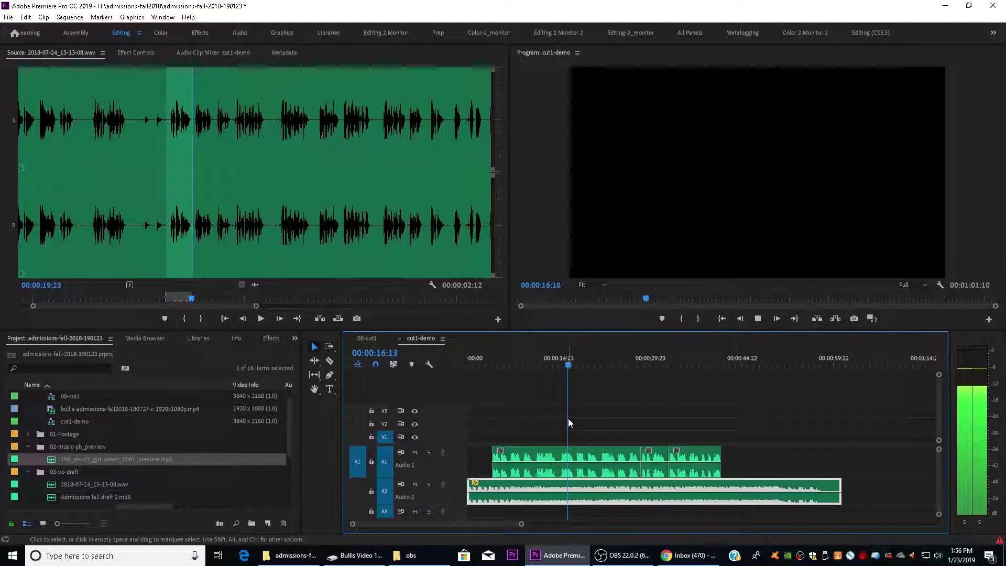
key(space)
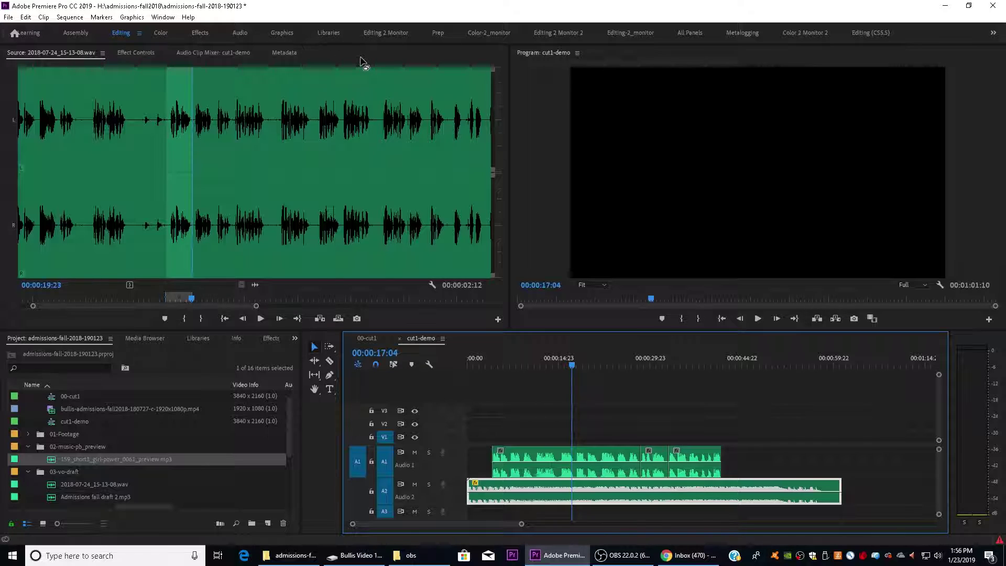
Show the Audio Track Mixer for cut1-demo and add a Multiband Compressor effect to the Audio 1 track
click(167, 19)
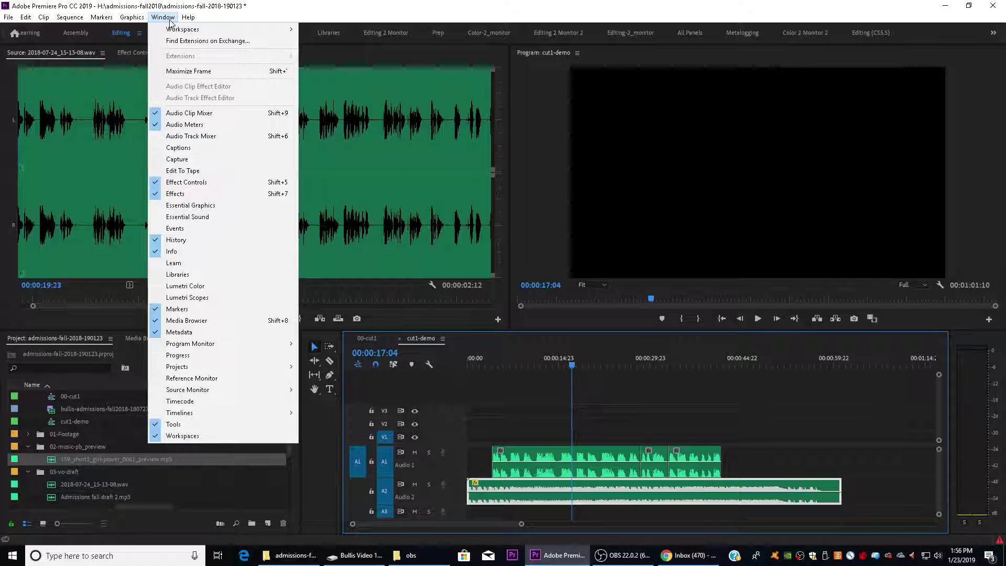
click(202, 135)
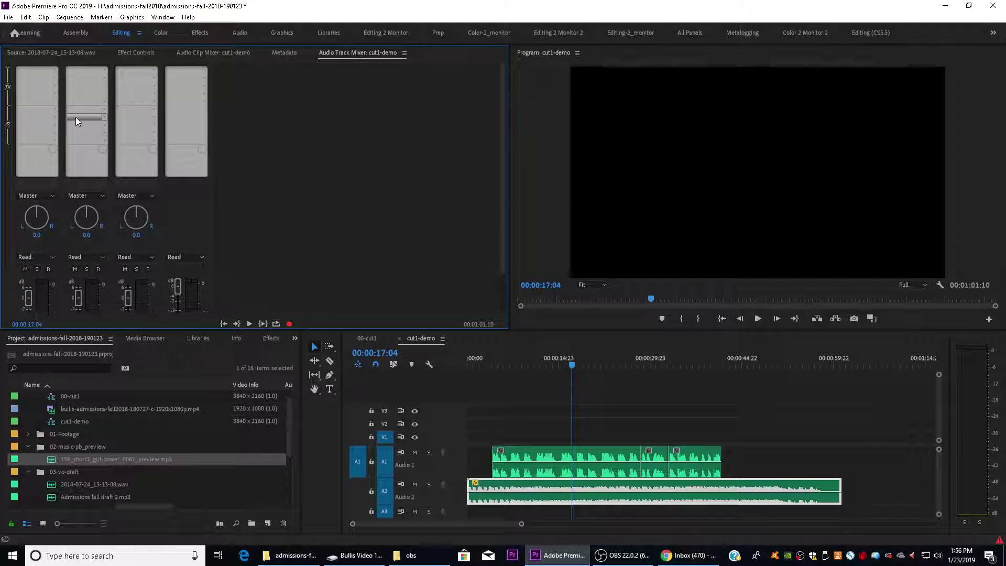
drag(502, 123, 492, 193)
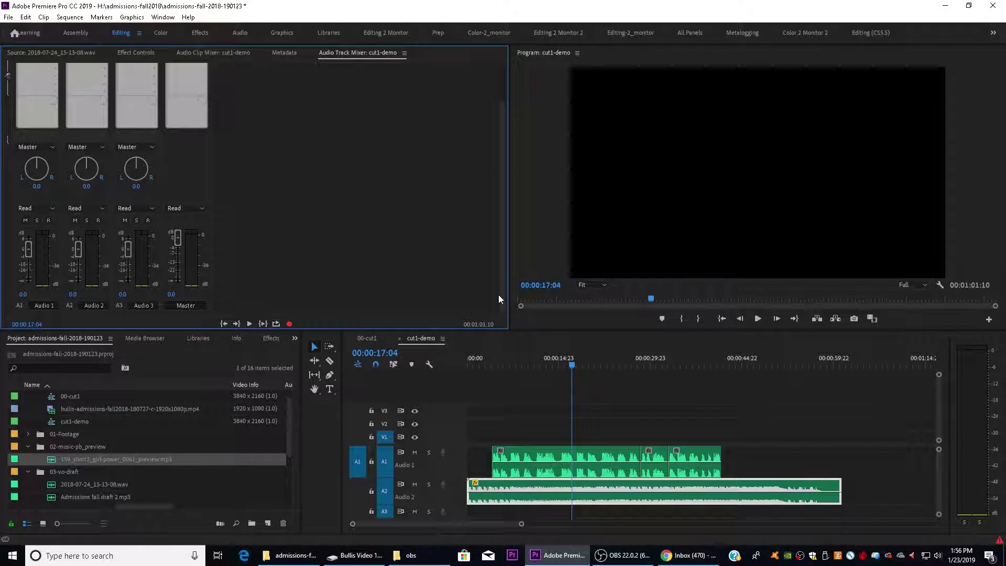
scroll(502, 287, up, 2)
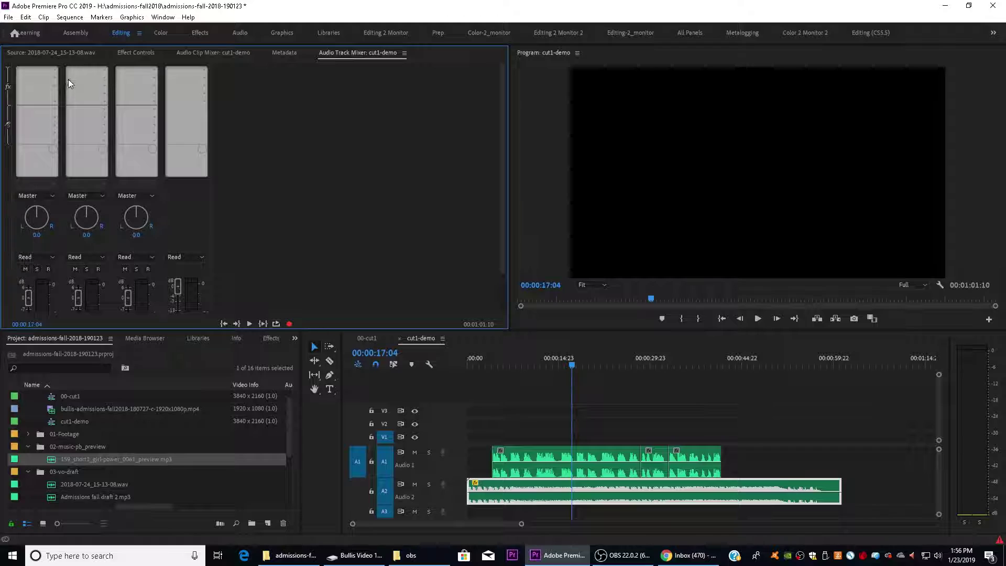
click(54, 78)
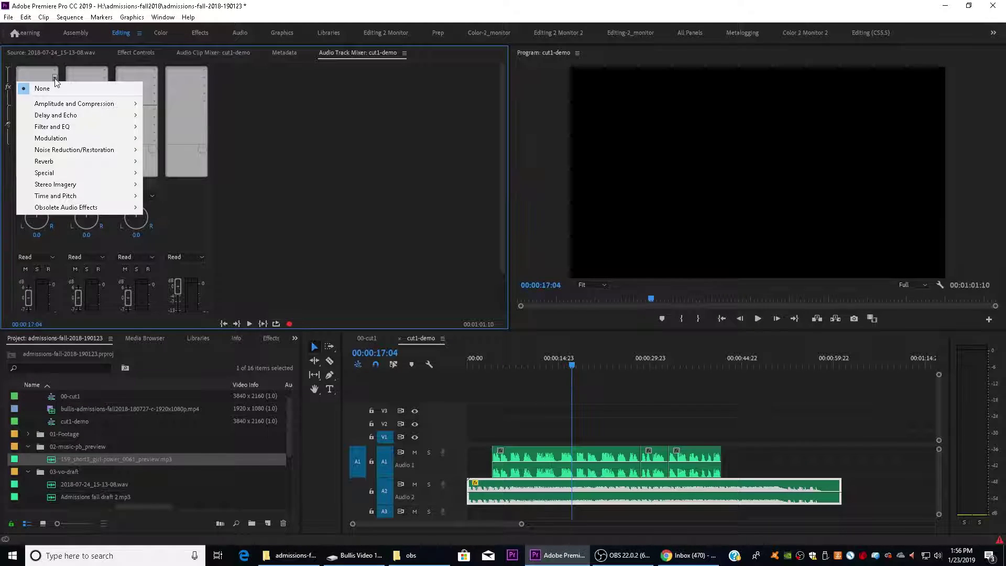
mouse_move(79, 104)
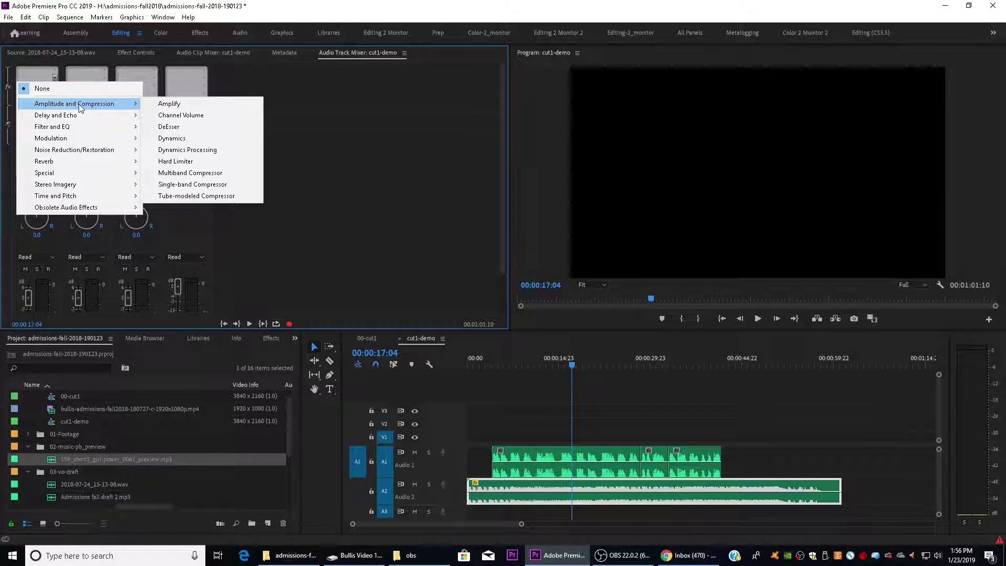
click(183, 170)
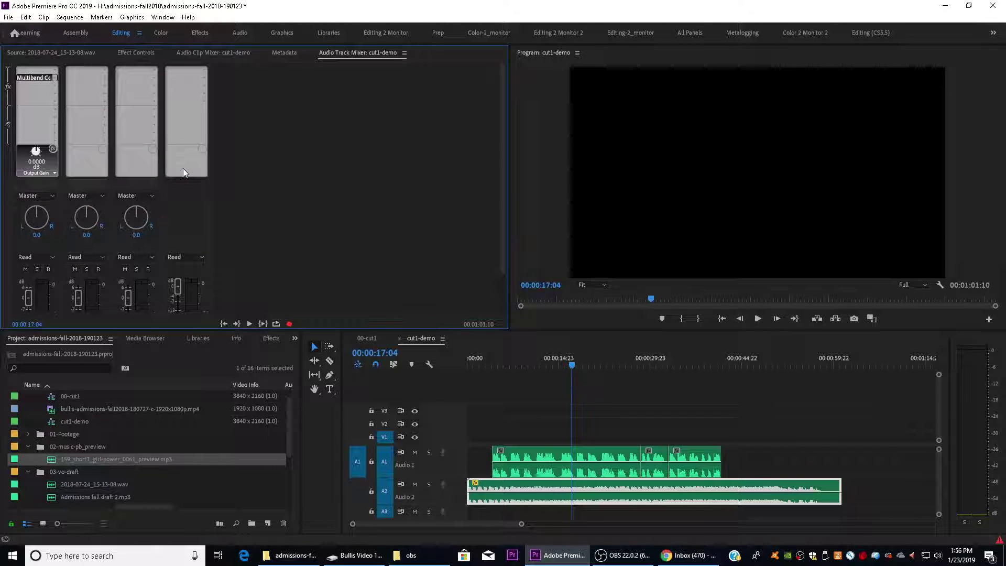
Open the Audio 1 Multiband Compressor's editor, enlarge it to show all controls, and set the limiter margin to -1 dB
double_click(35, 76)
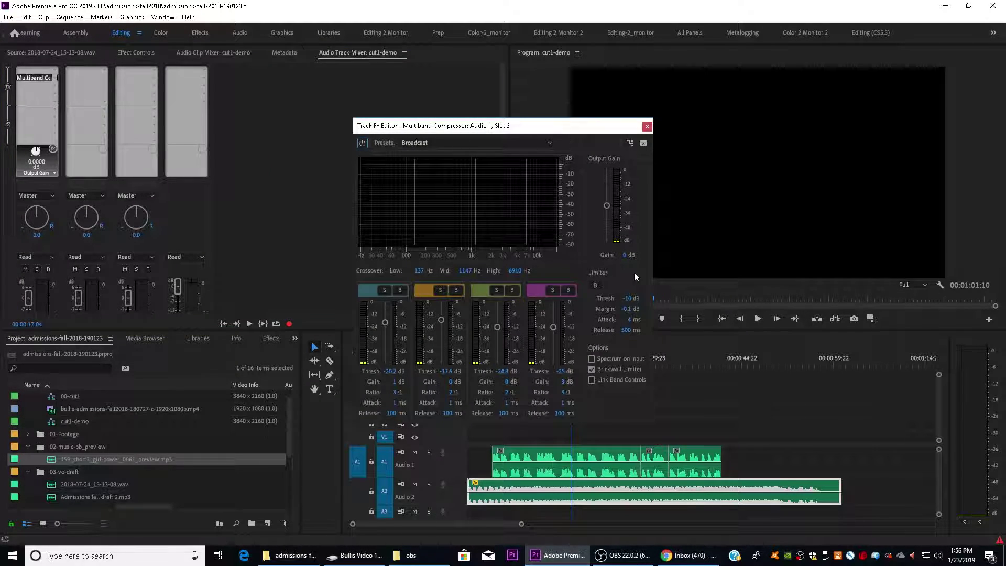
drag(654, 259, 568, 259)
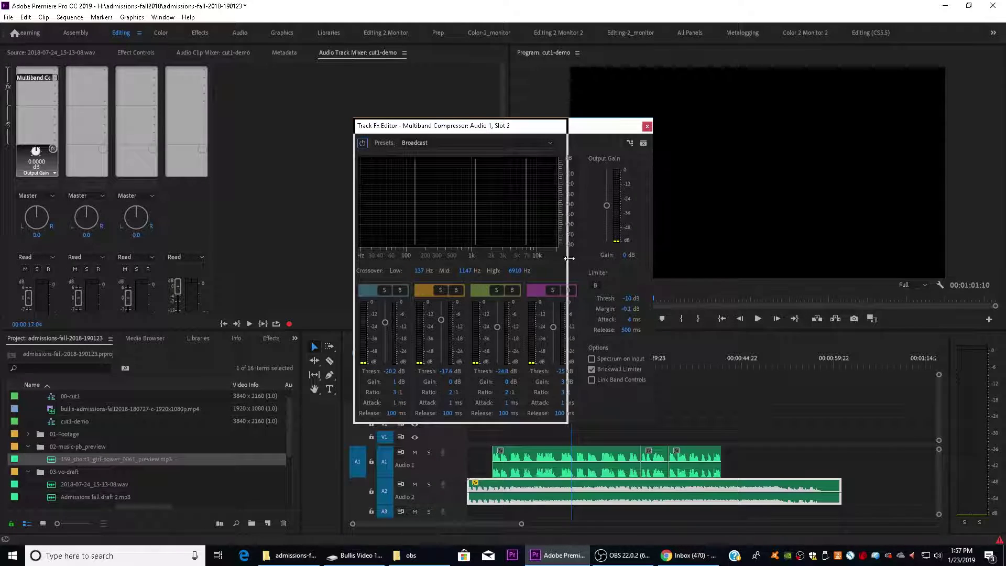
drag(482, 428, 482, 262)
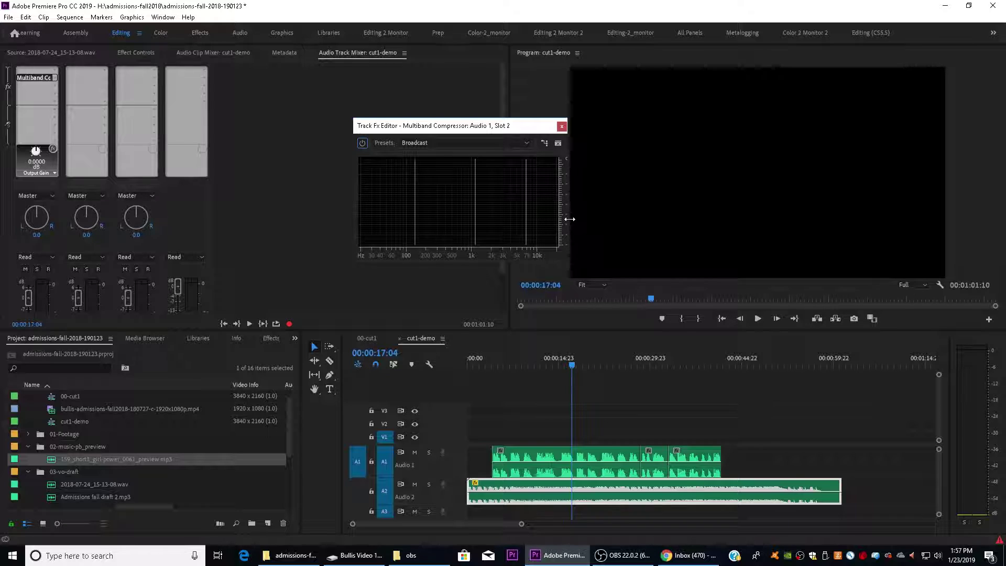
drag(570, 219, 748, 206)
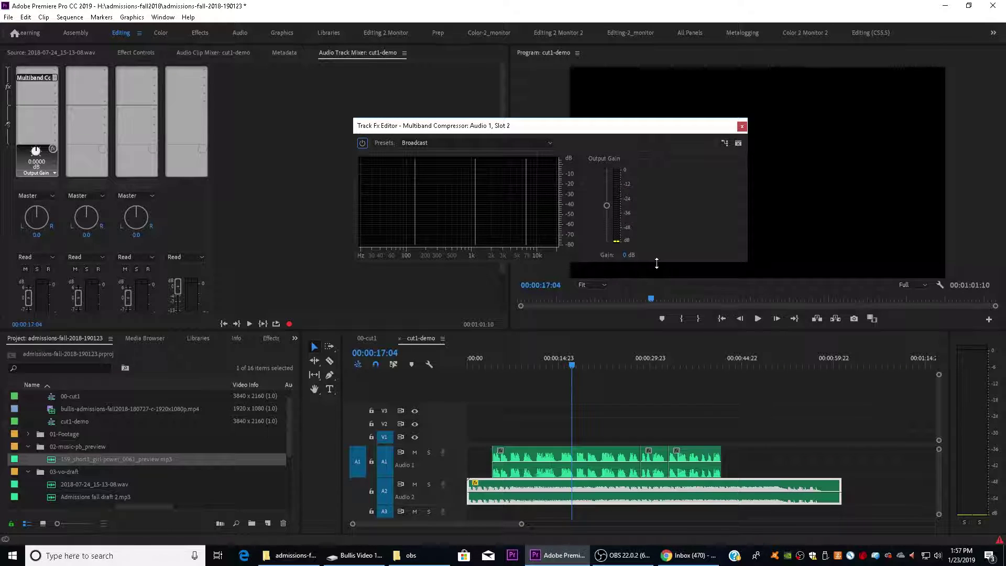
drag(656, 264, 644, 486)
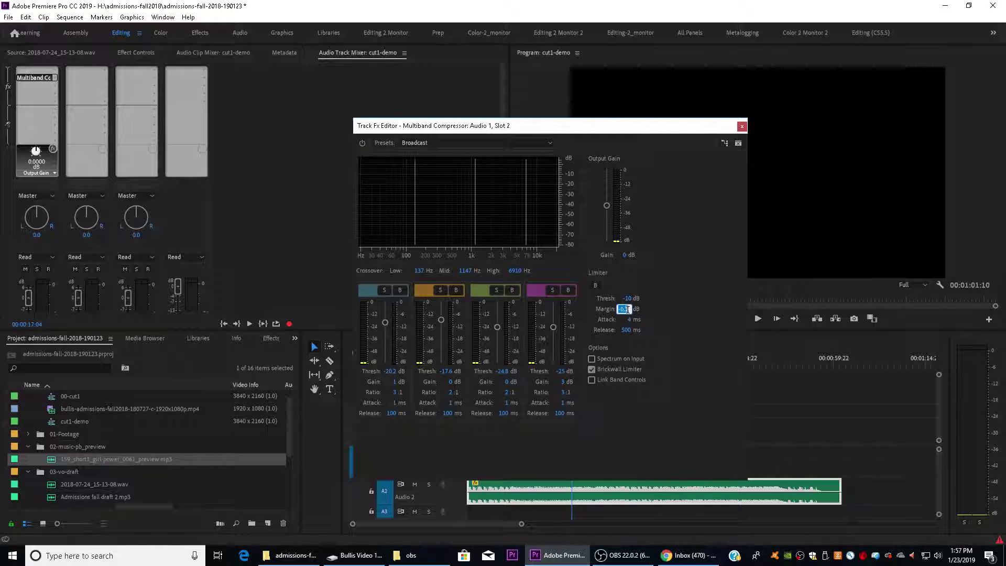
key(BackSpace)
text(-1)
key(Return)
Play the mix to 00:00:37:05 while toggling the Multiband Compressor's bypass to compare the sound, and close its editor
key(space)
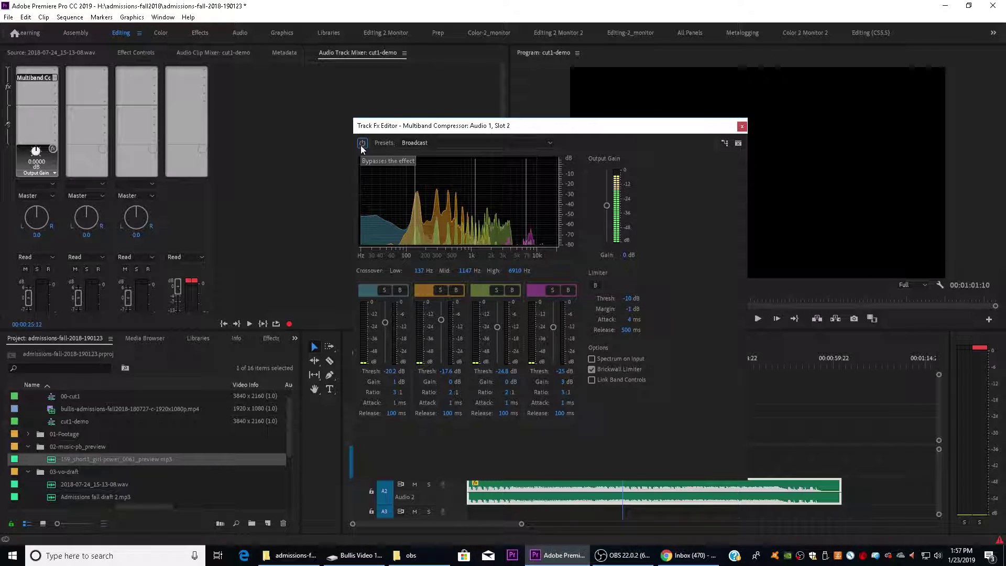
key(space)
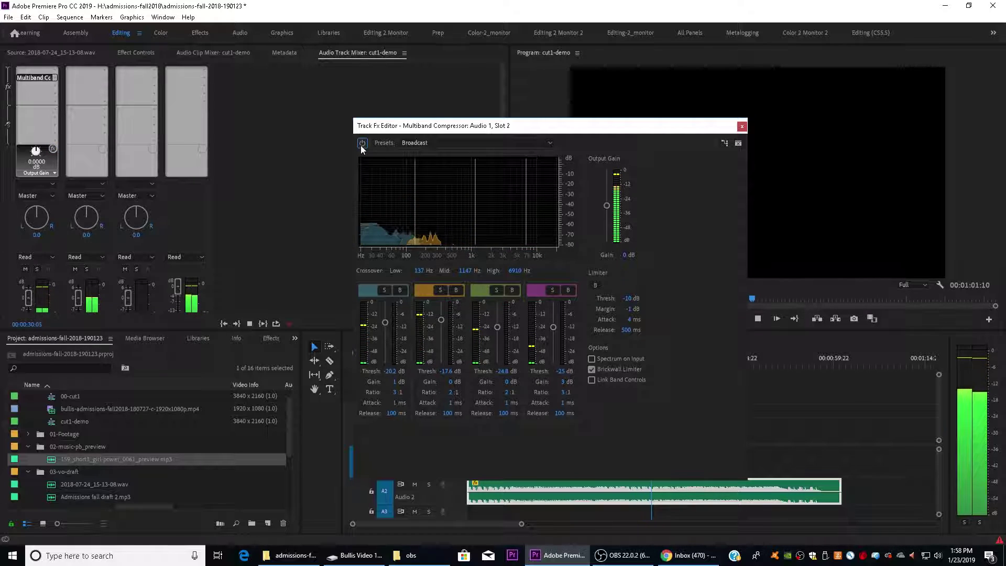
click(361, 146)
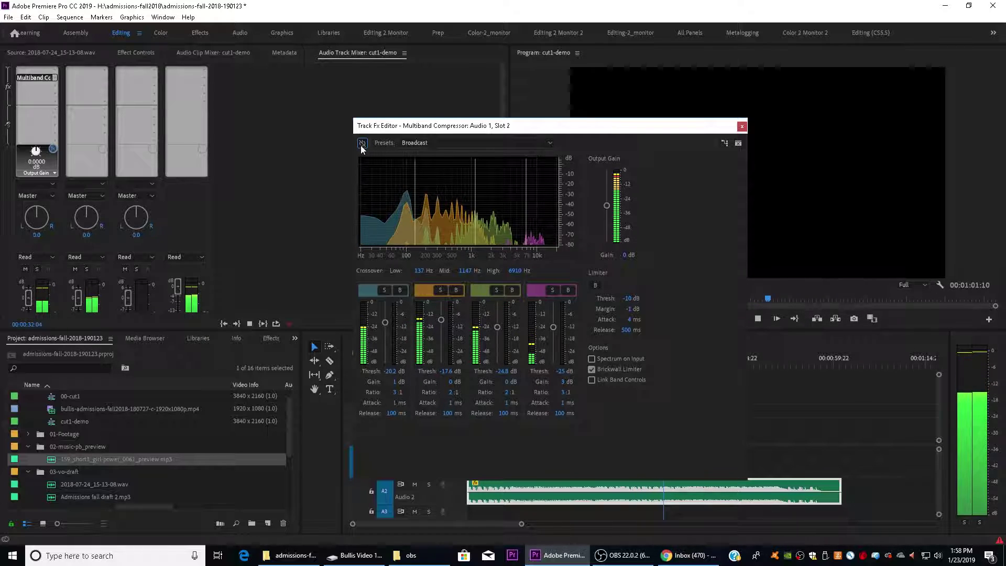
click(361, 144)
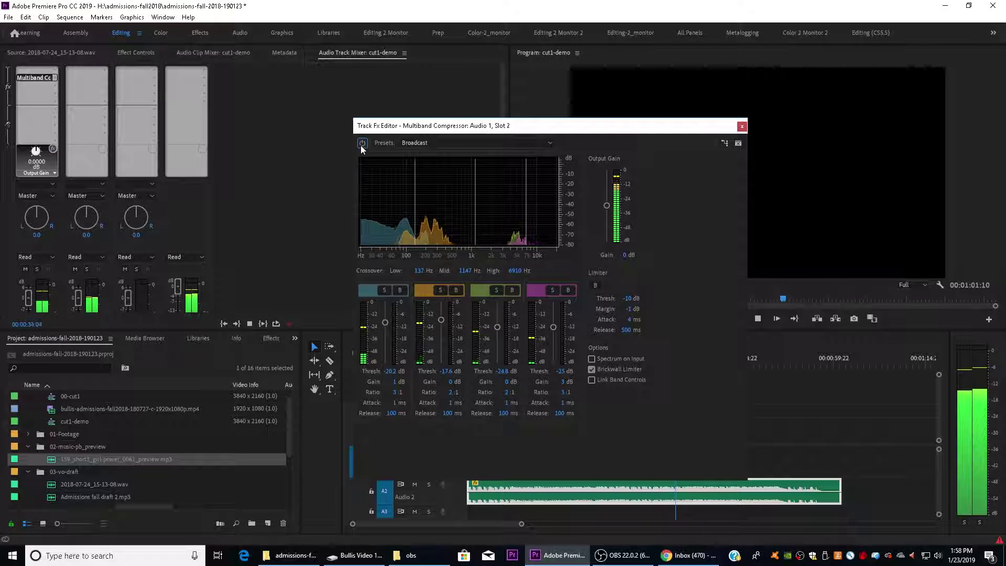
click(742, 126)
key(space)
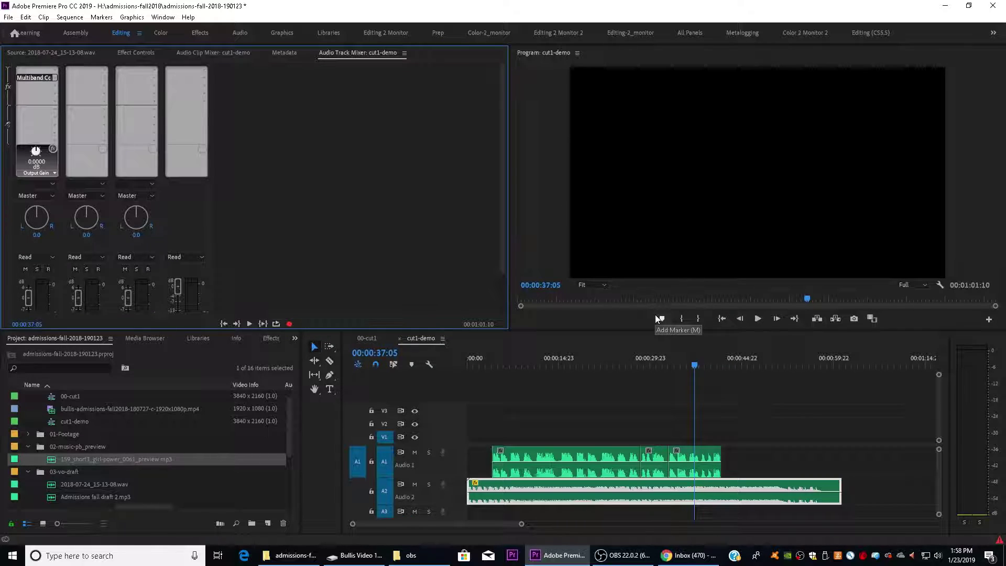
click(791, 441)
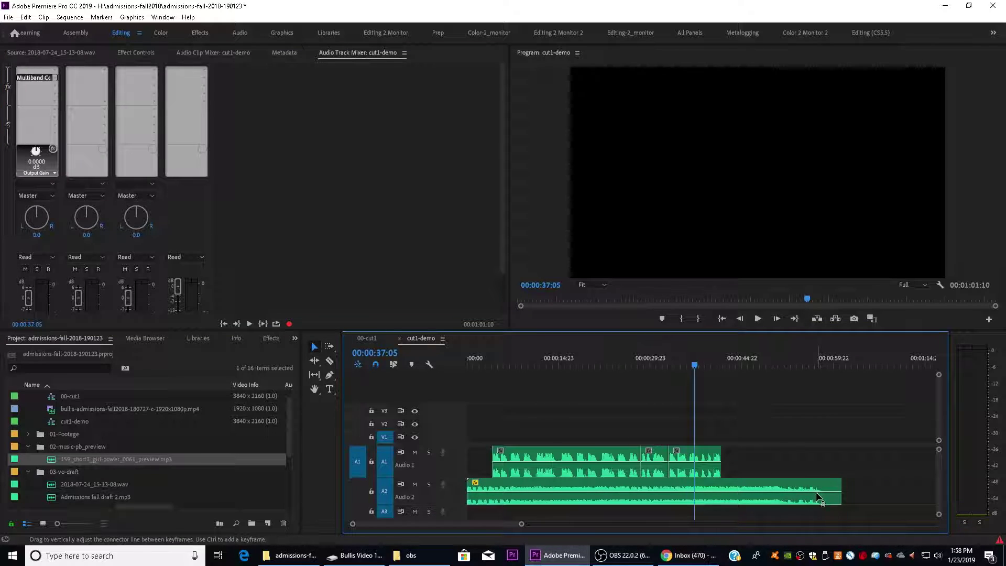
Place the playhead at 00:00:46:11 past the voice-over's end and send the A2 music clip to Adobe Audition for editing
click(746, 363)
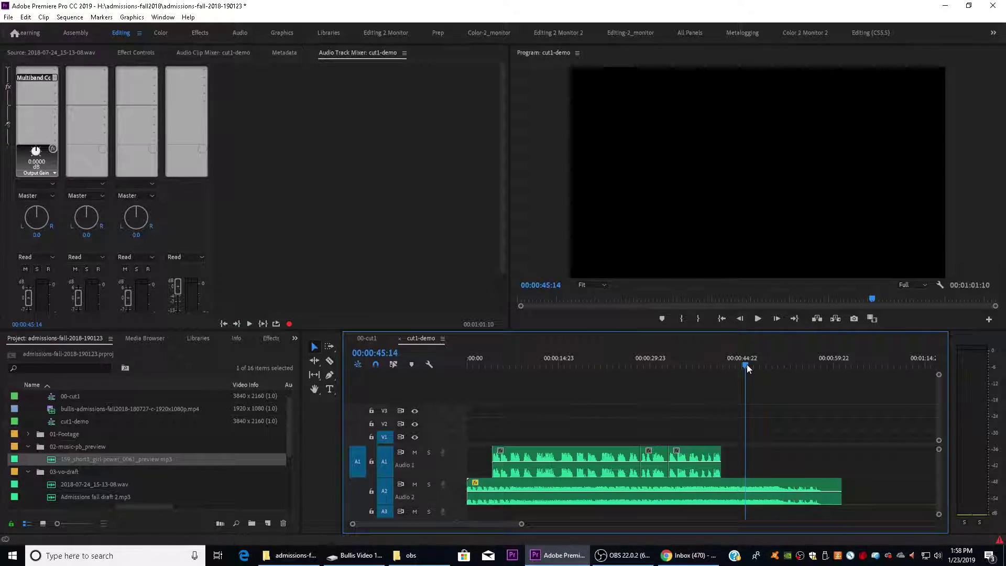
drag(746, 364, 753, 364)
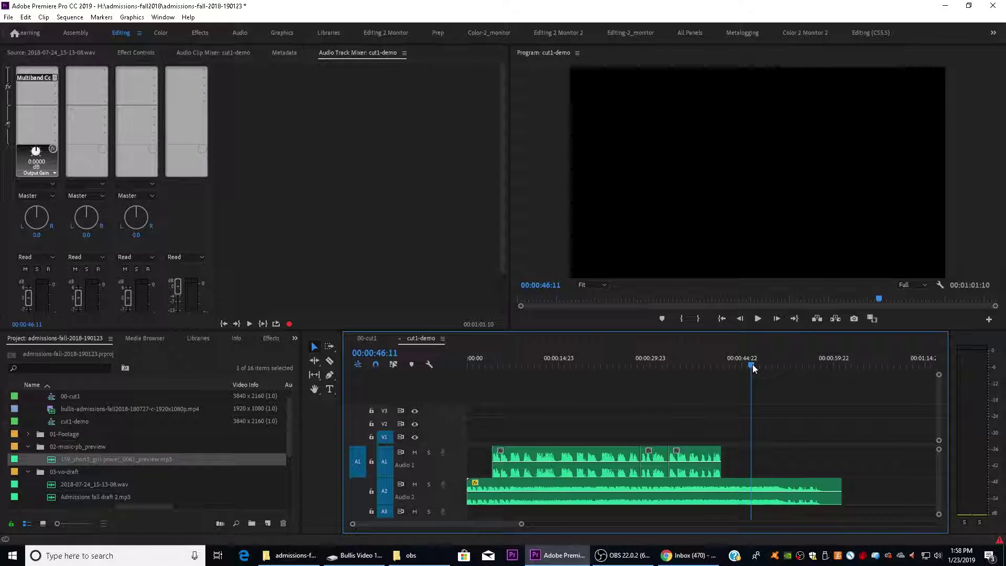
click(766, 488)
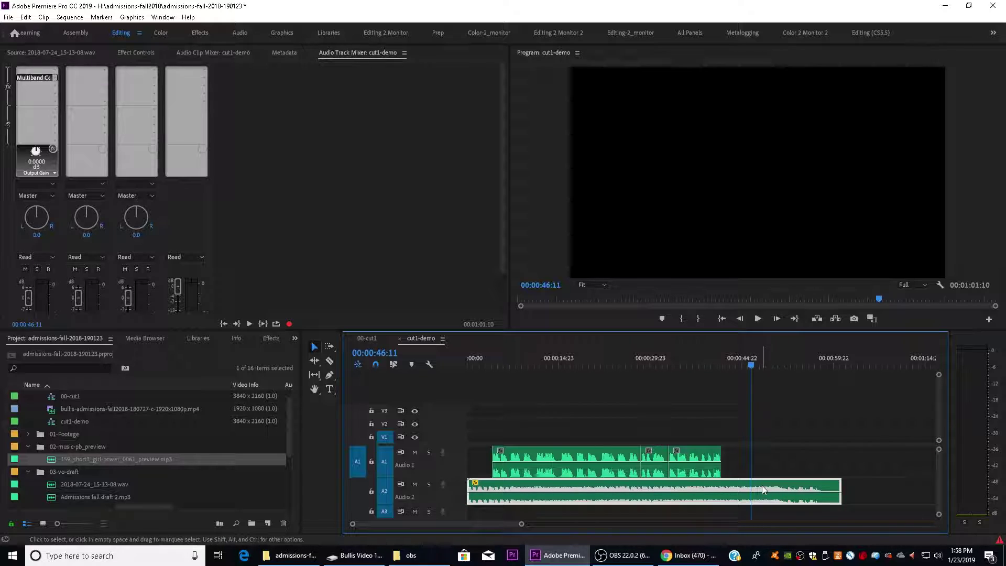
right_click(762, 485)
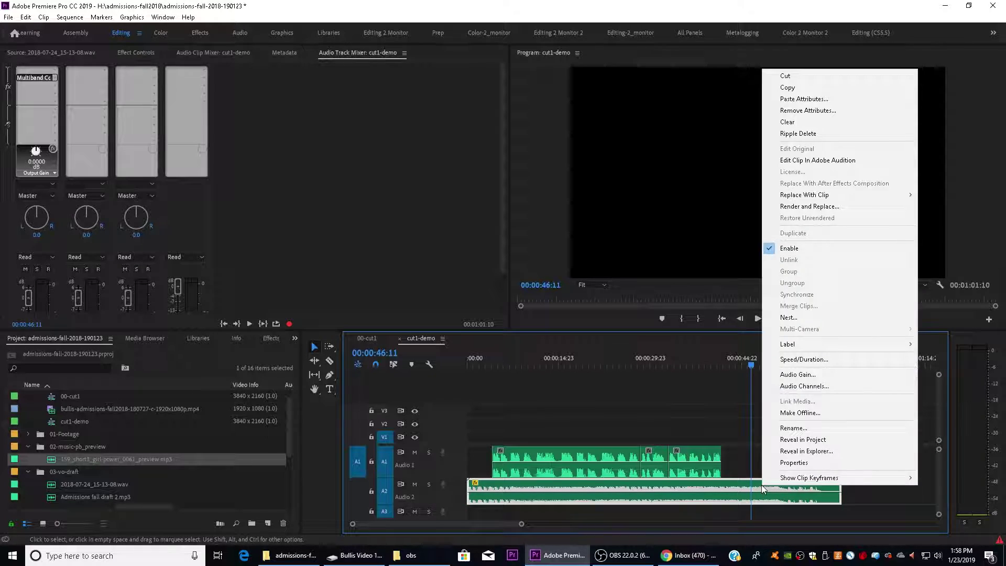
click(804, 163)
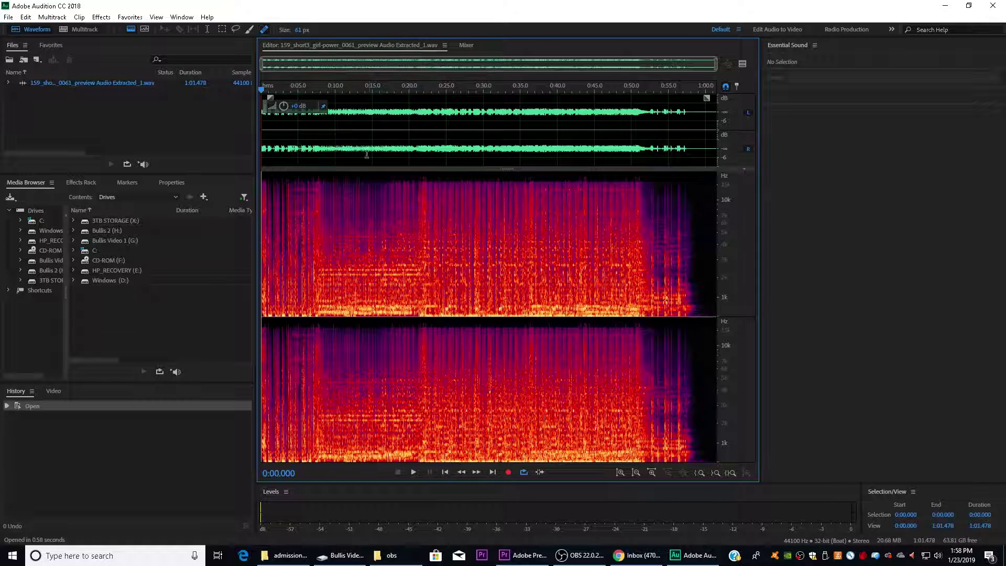
Create a new multitrack session named girl_power-46s with a 48000 Hz sample rate and stereo master
click(9, 18)
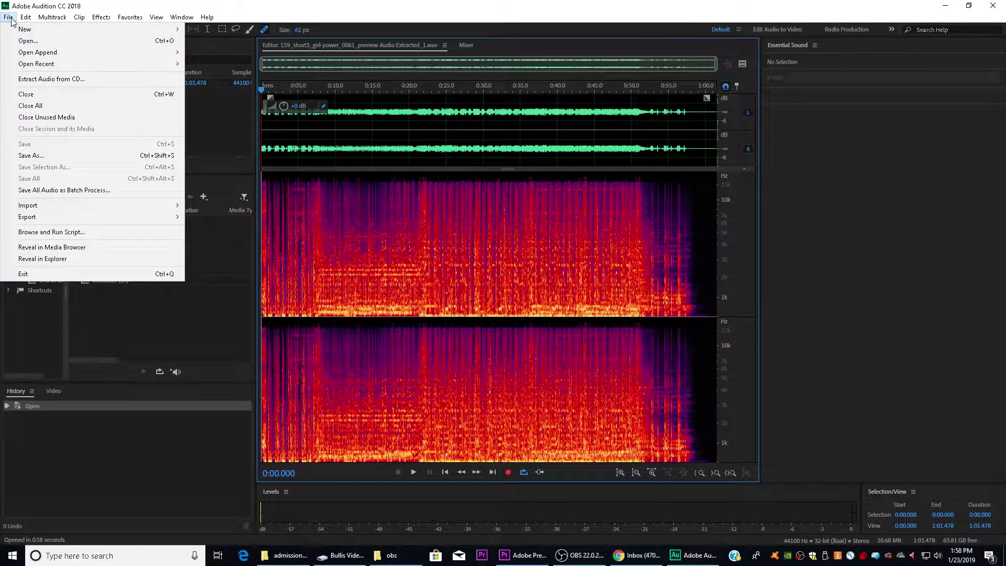
mouse_move(82, 31)
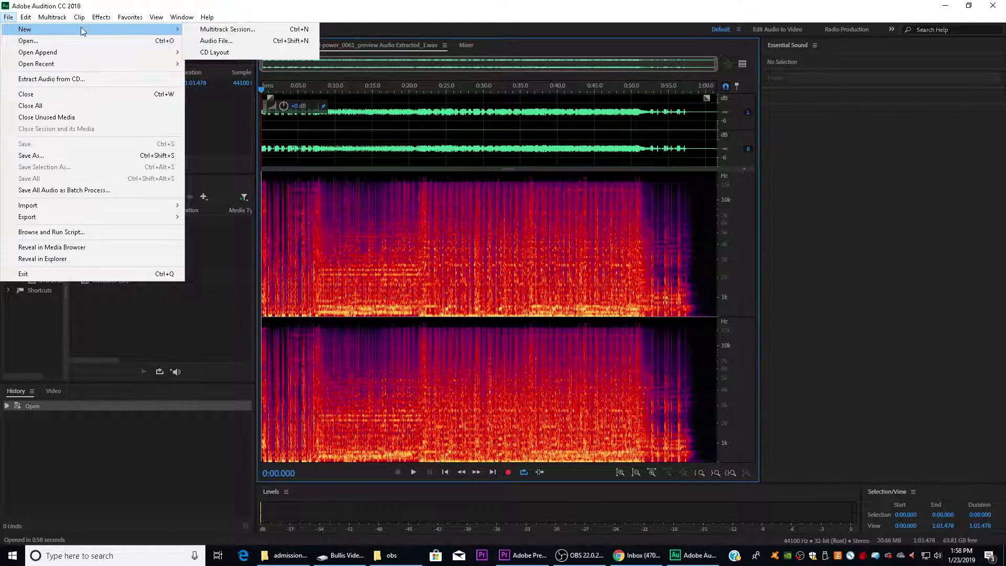
click(225, 29)
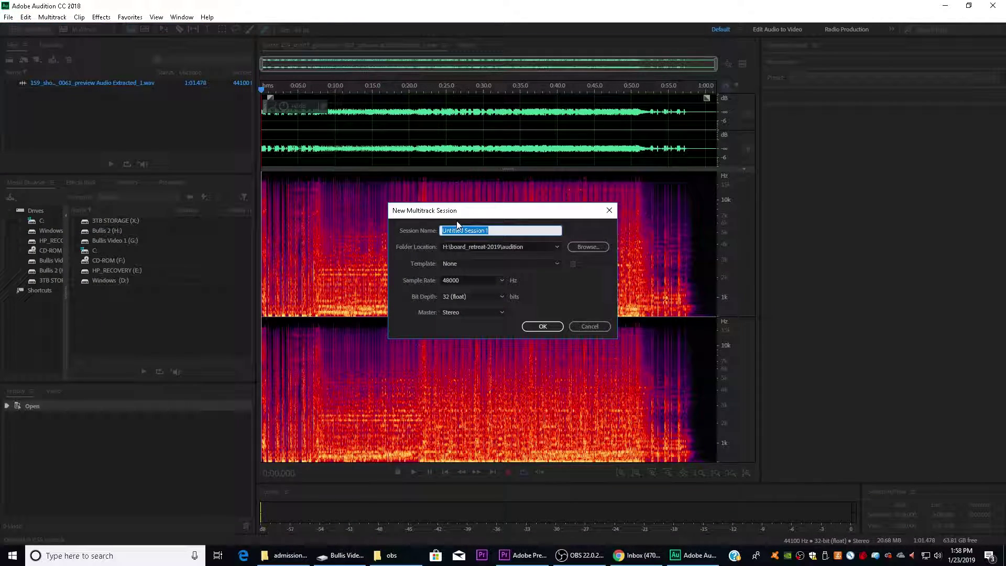
text(girl_pow)
click(548, 327)
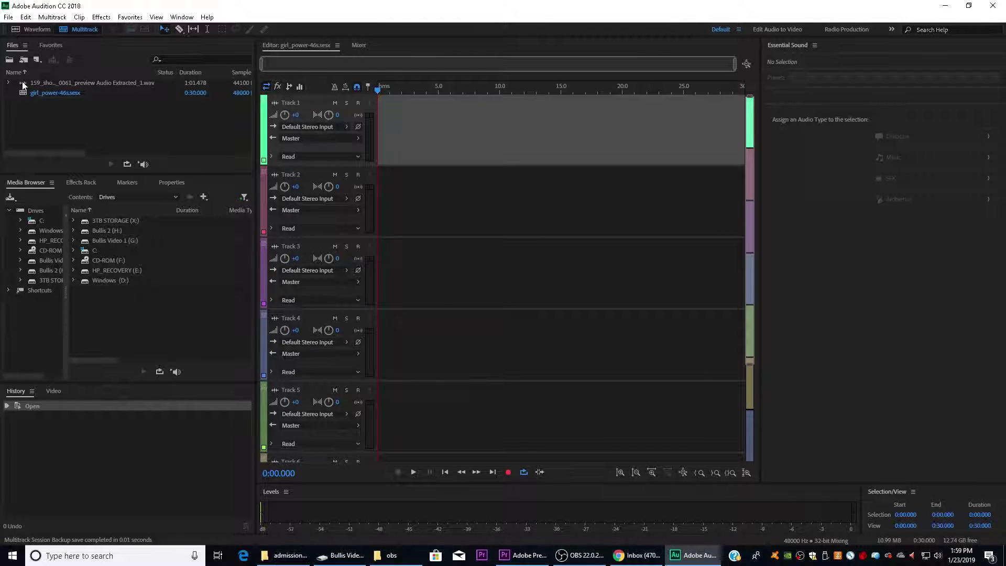
Insert the extracted girl-power music file at the start of Track 1, conforming a copy to the session's sample rate
click(45, 84)
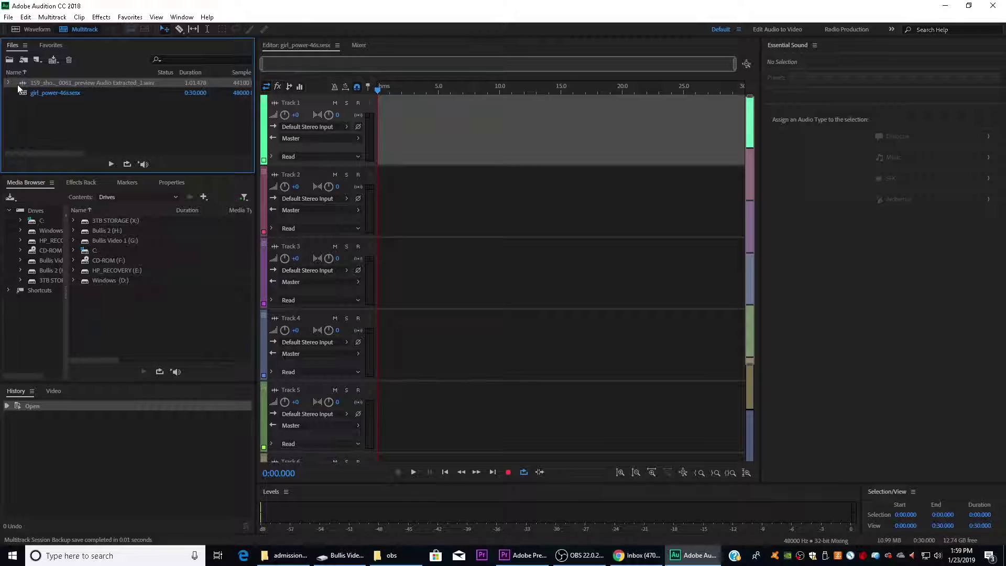
drag(21, 83, 359, 149)
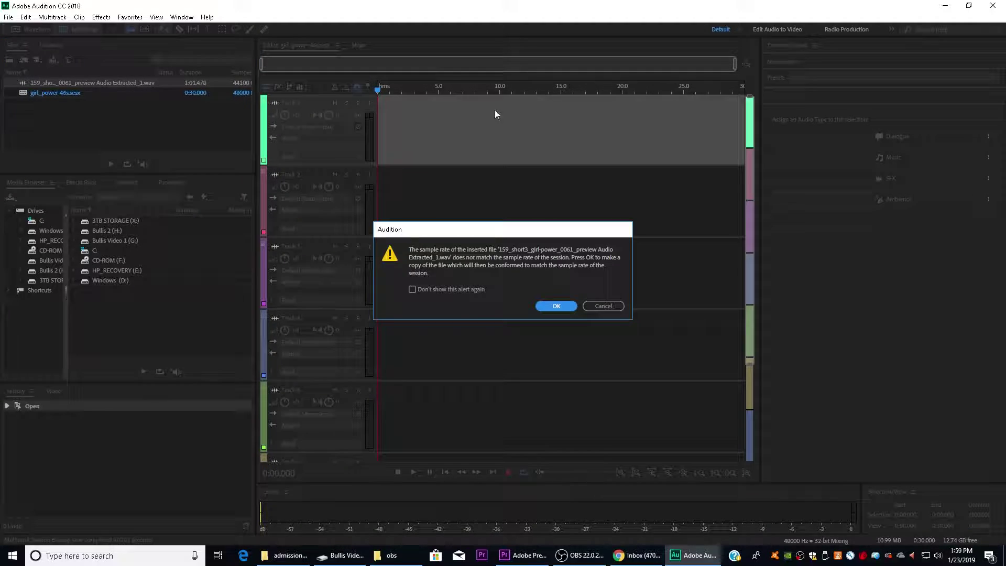
click(556, 306)
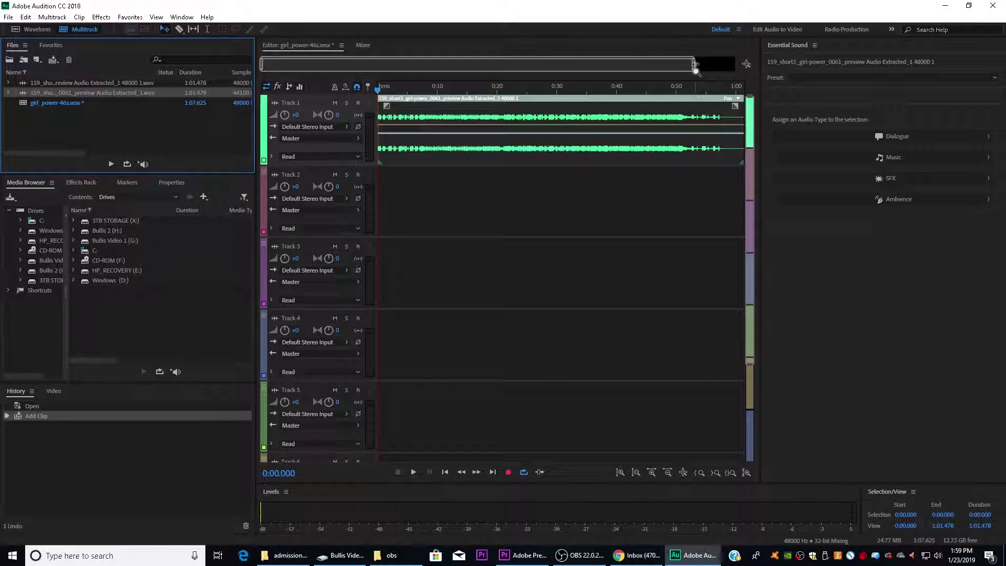
drag(696, 65, 727, 66)
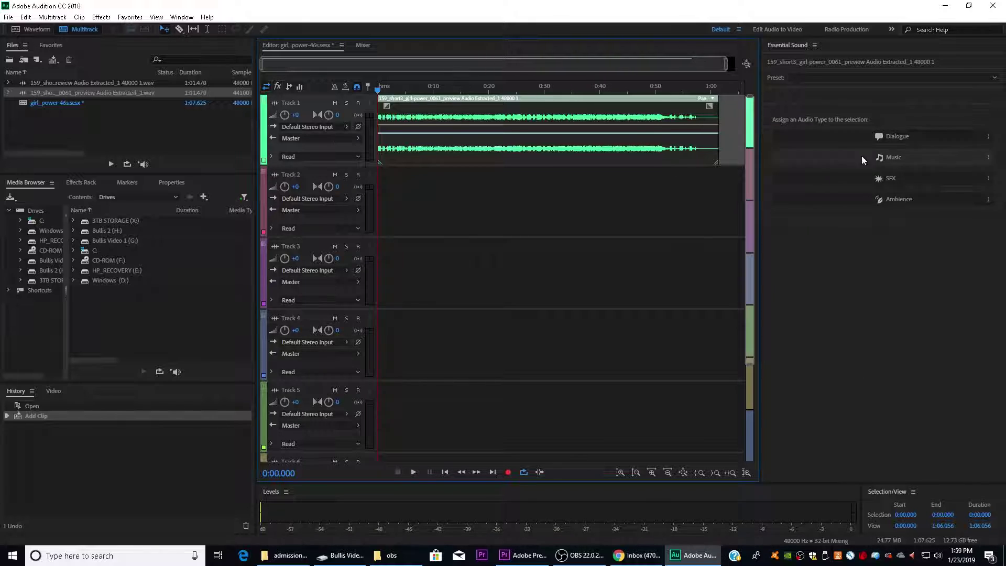
Assign the Music audio type to the Track 1 clip, disabling its Loudness section and enabling Duration
click(888, 158)
click(989, 117)
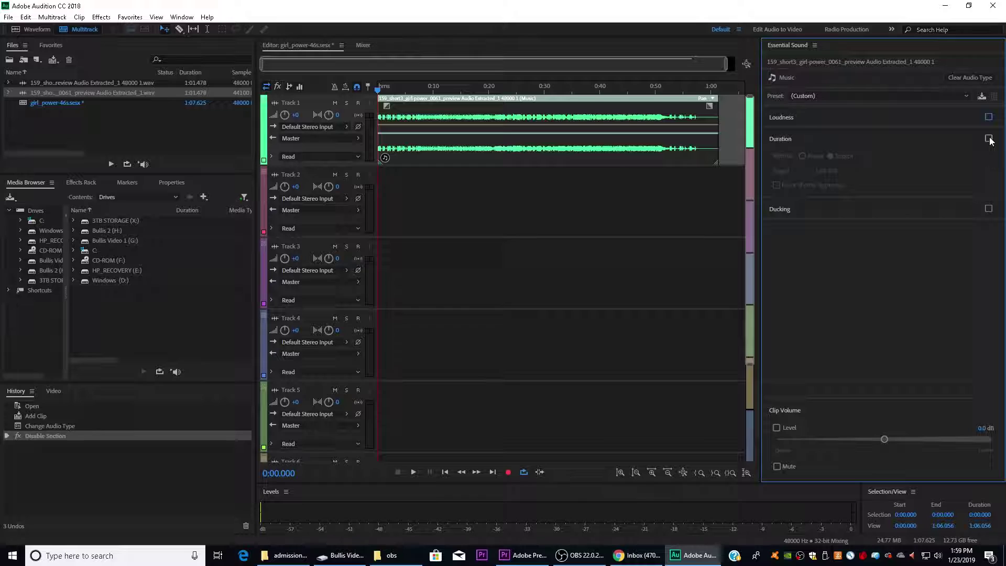
click(989, 139)
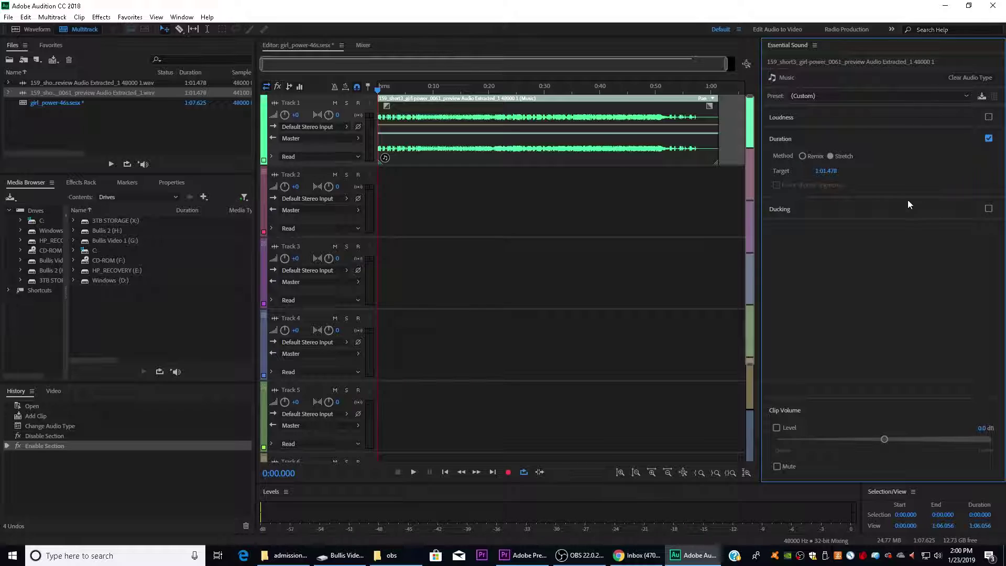
Set the music clip's target duration to 00:46 and its duration method to Remix
click(822, 173)
text(00:46)
click(802, 157)
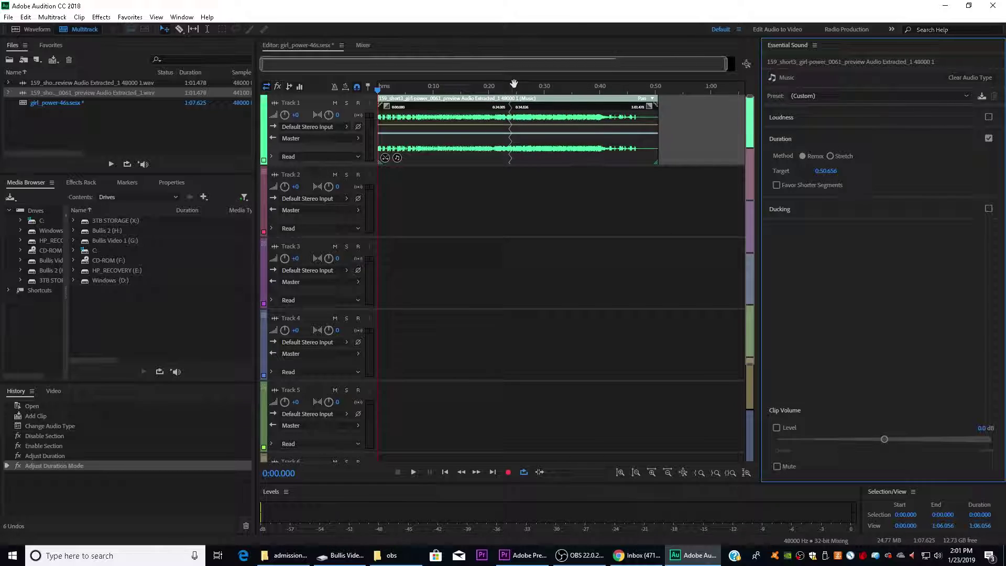
Play the remixed clip across its edit point, from 0:21.767 to 0:25.971, to check the transition
click(499, 93)
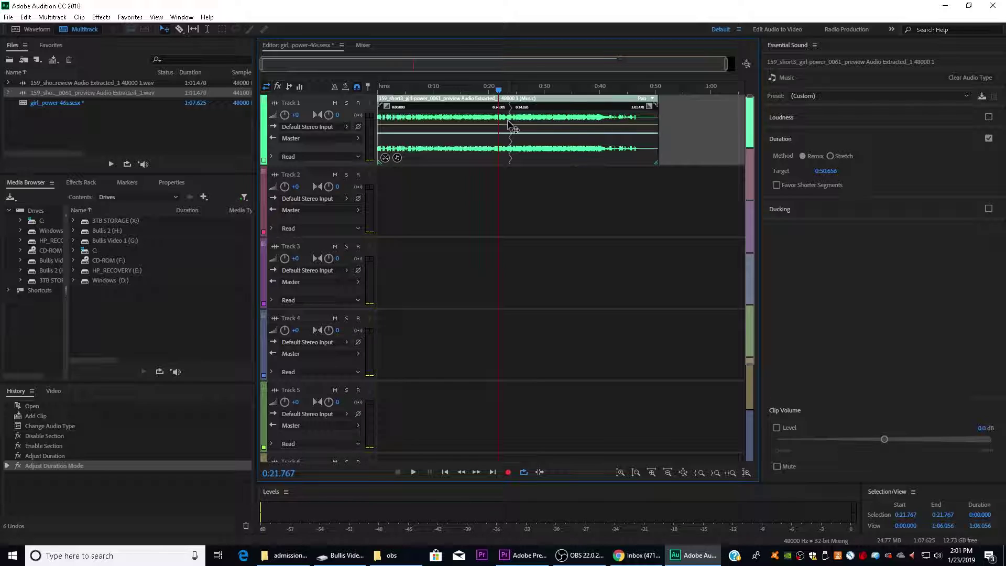
key(space)
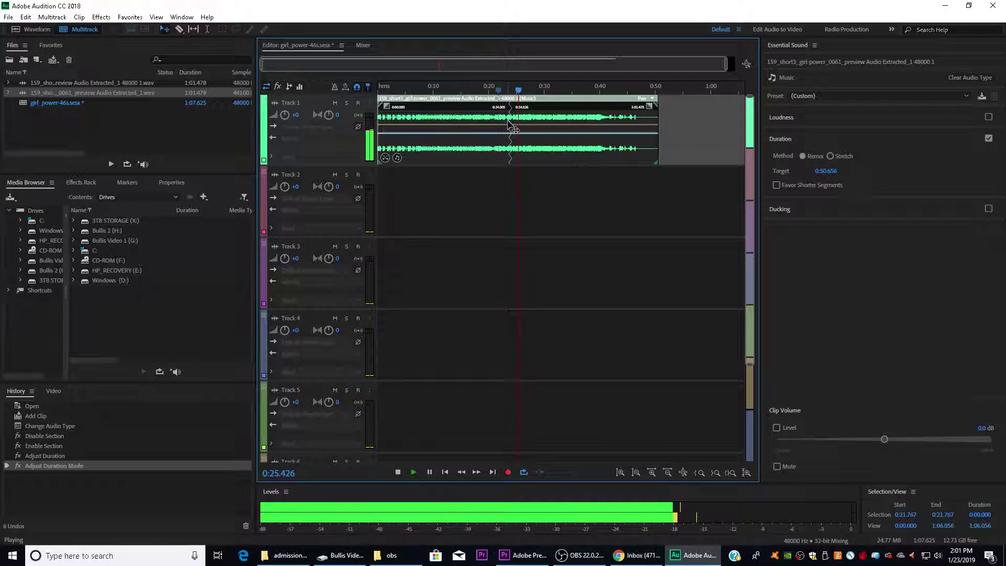
key(space)
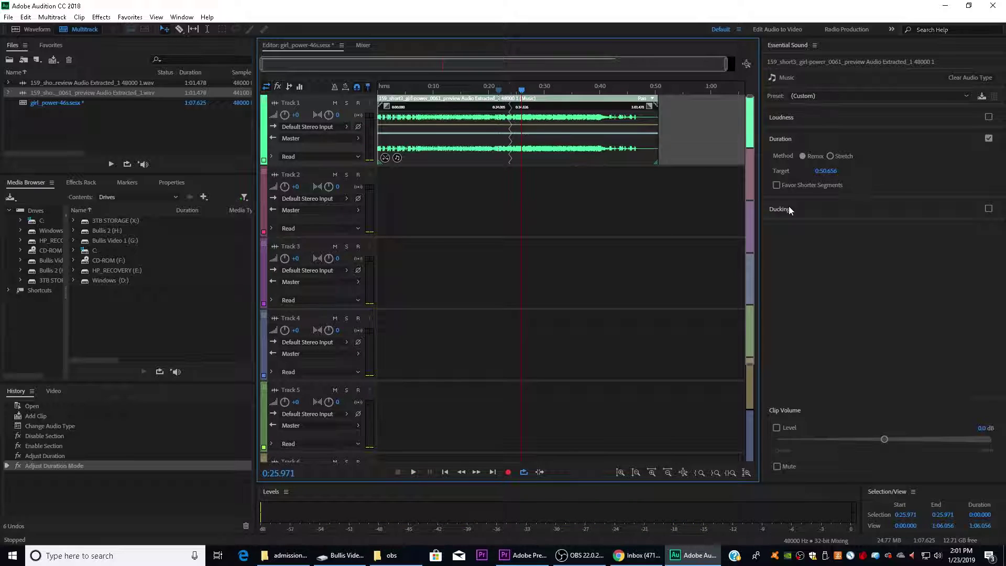
Check where the remixed clip ends on the timeline and set its target duration to 00:47
click(828, 171)
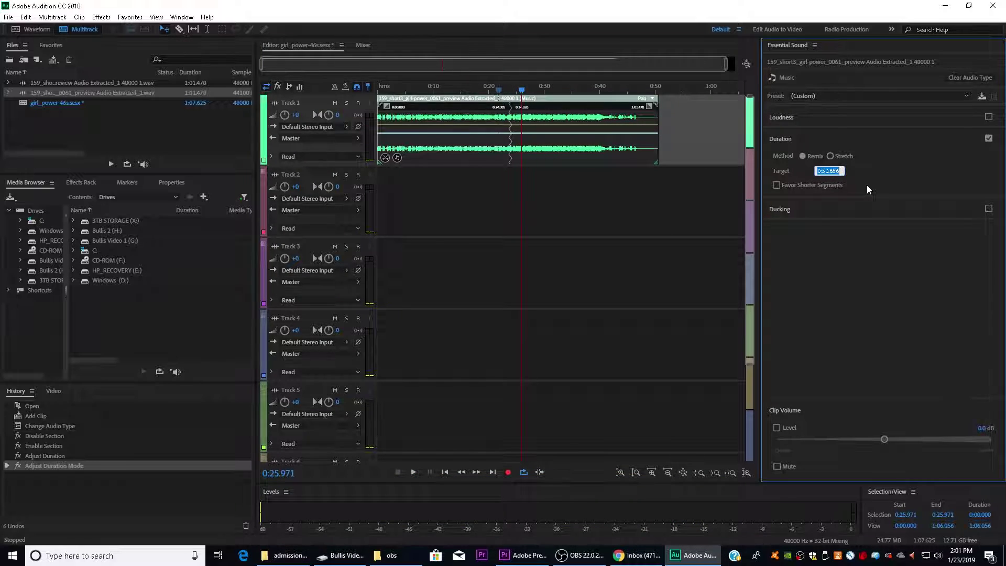
key(Return)
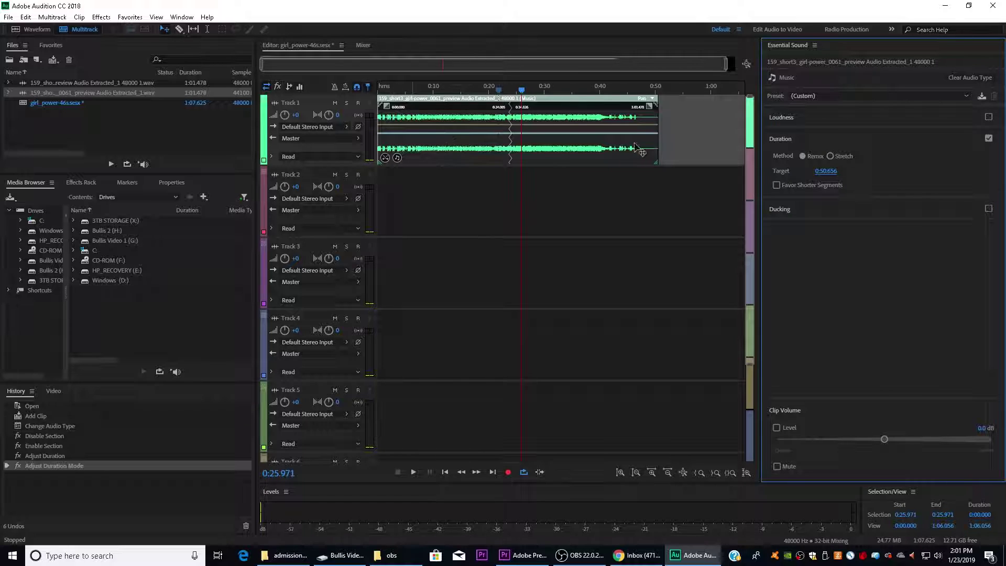
click(654, 88)
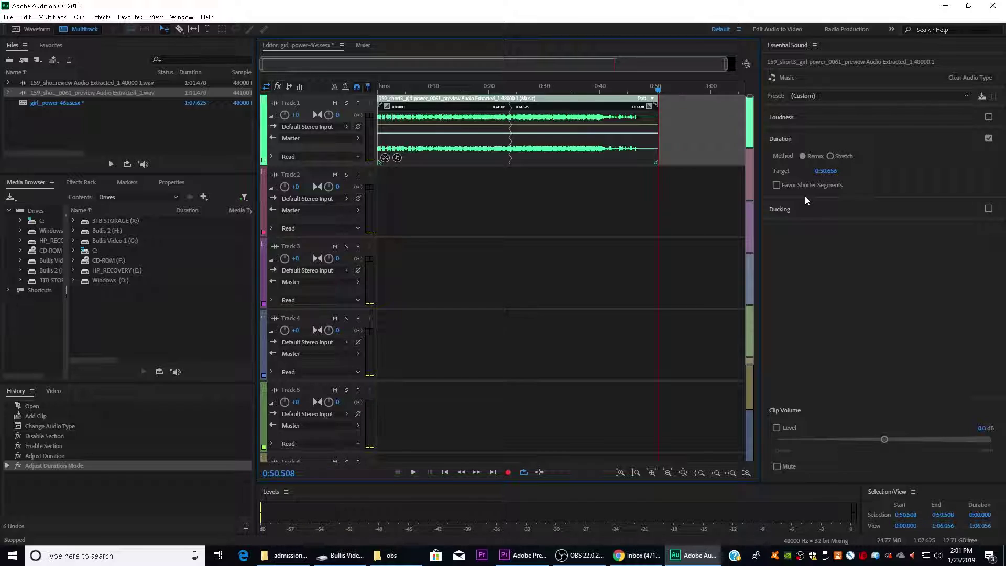
click(826, 172)
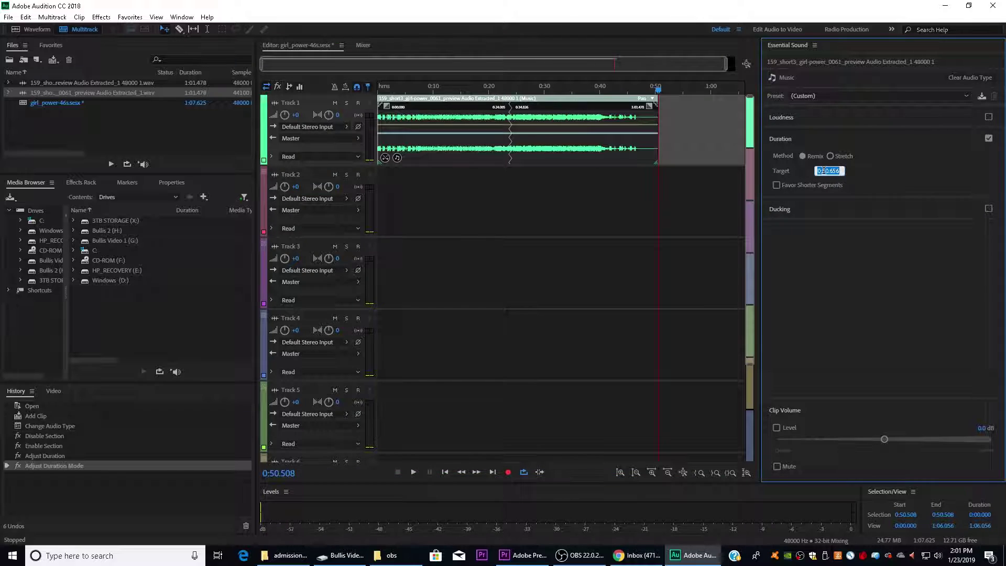
text(00)
text(47)
key(Return)
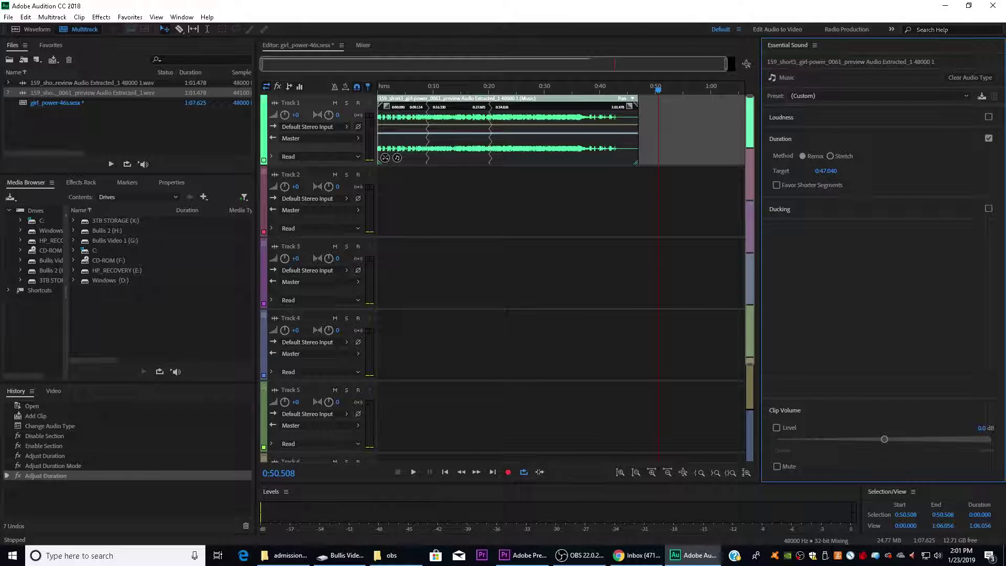
Play the remix across both edit points, around 0:08 to 0:10 and 0:19 to 0:22, to check the transitions
click(419, 91)
key(space)
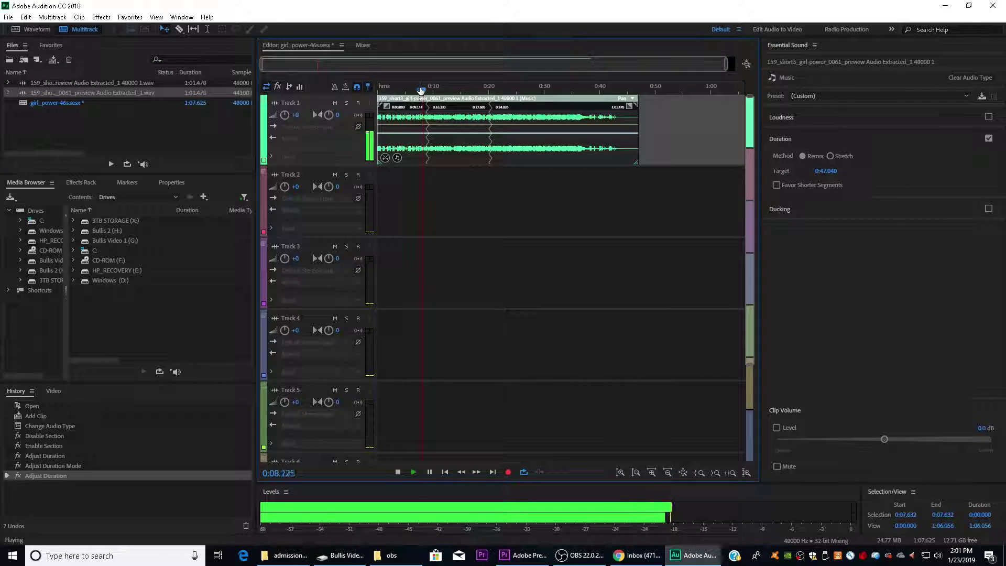
key(space)
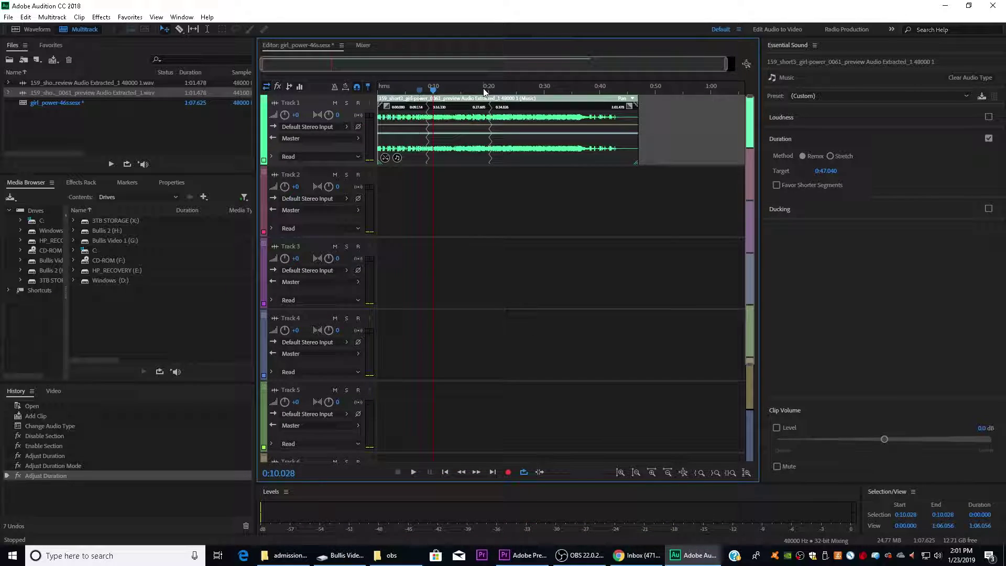
click(483, 90)
key(space)
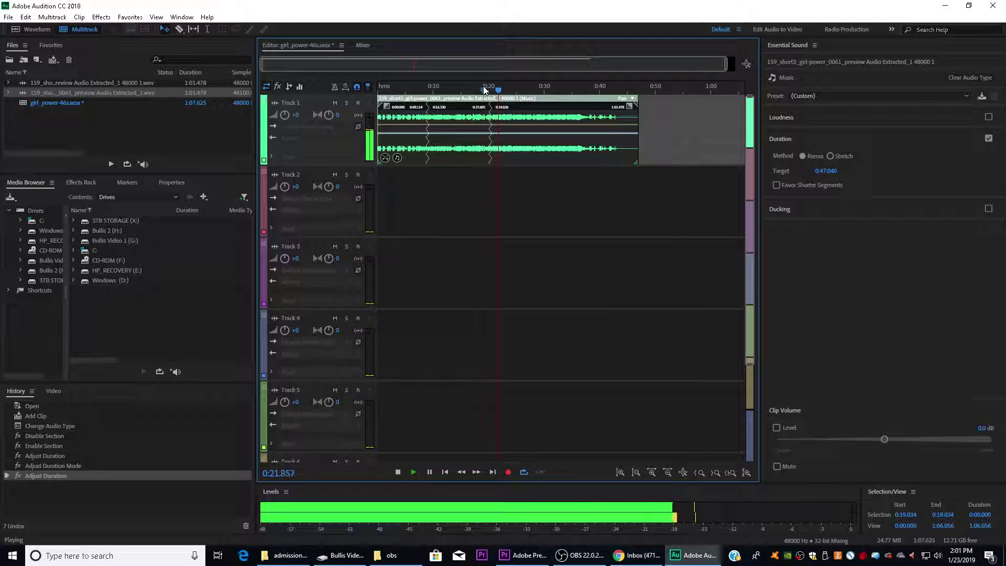
key(space)
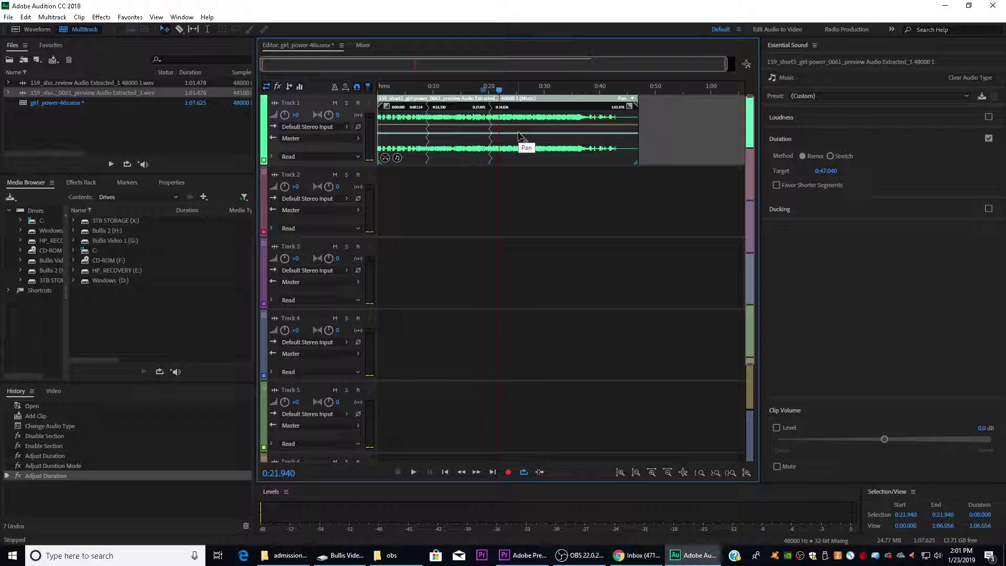
Export the session to Premiere Pro as girl_power-46s (AU Tracks).xml in H:\admissions-fall2018\music and copy it to a new audio track in cut1-demo
click(9, 17)
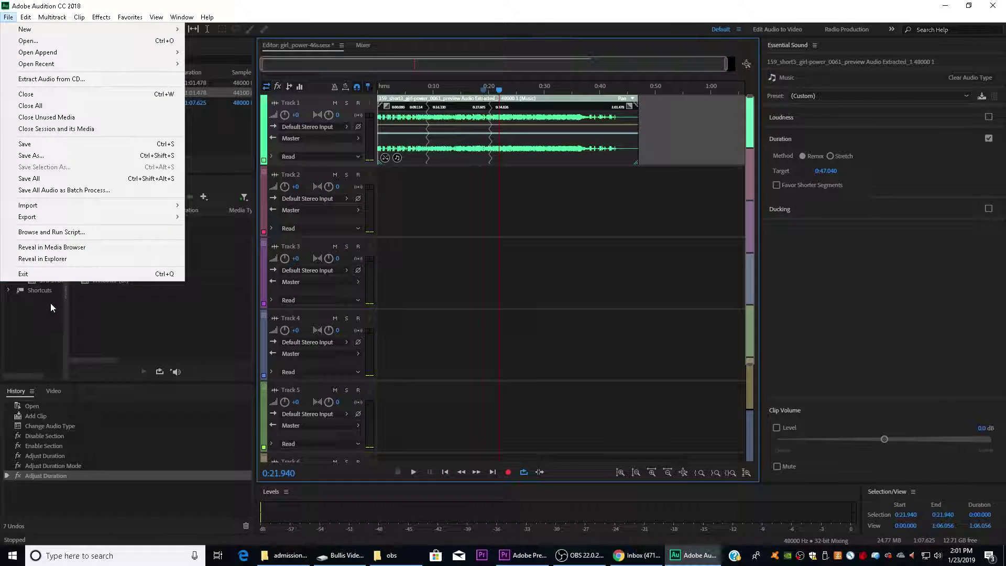
mouse_move(117, 220)
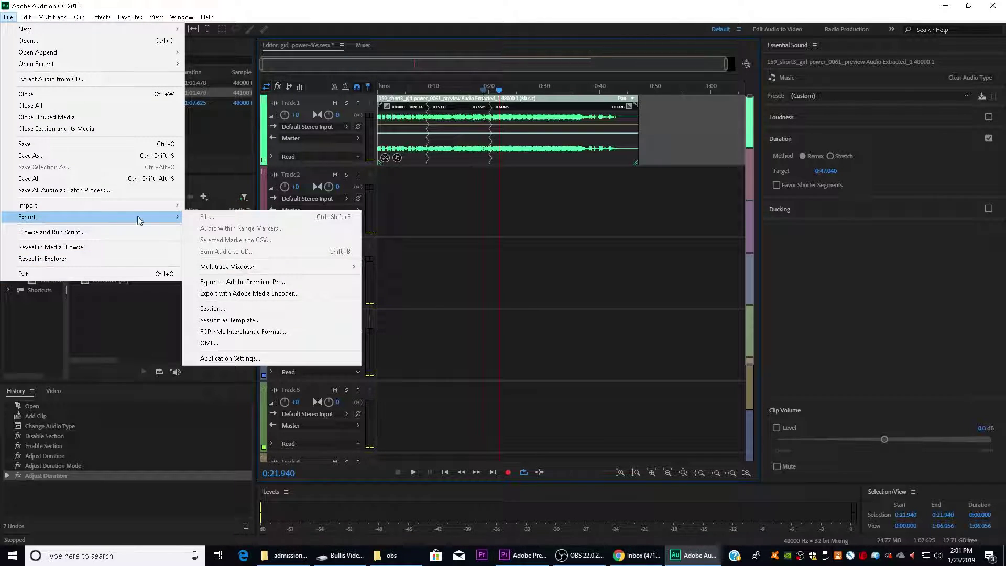
click(257, 283)
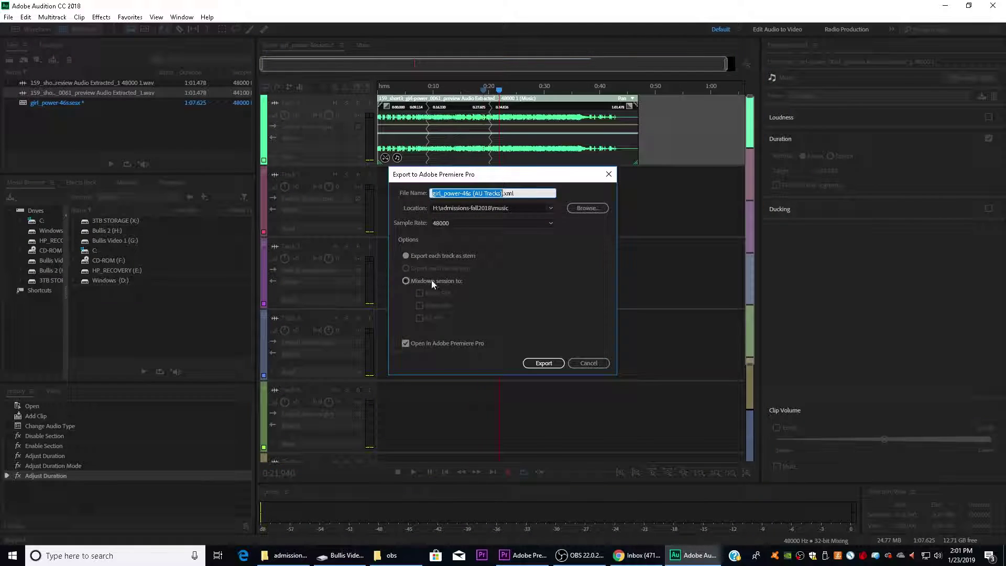
click(585, 209)
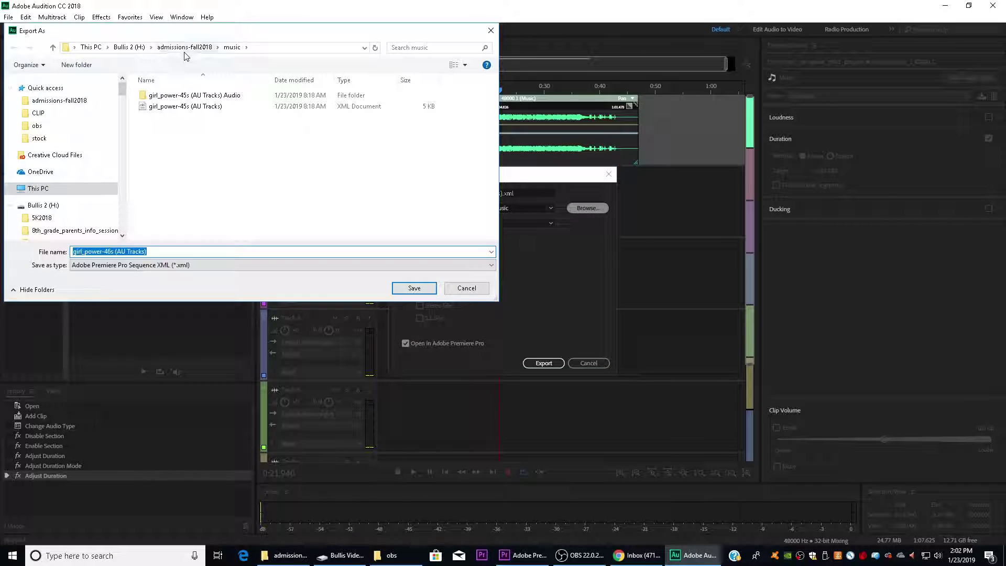
click(411, 288)
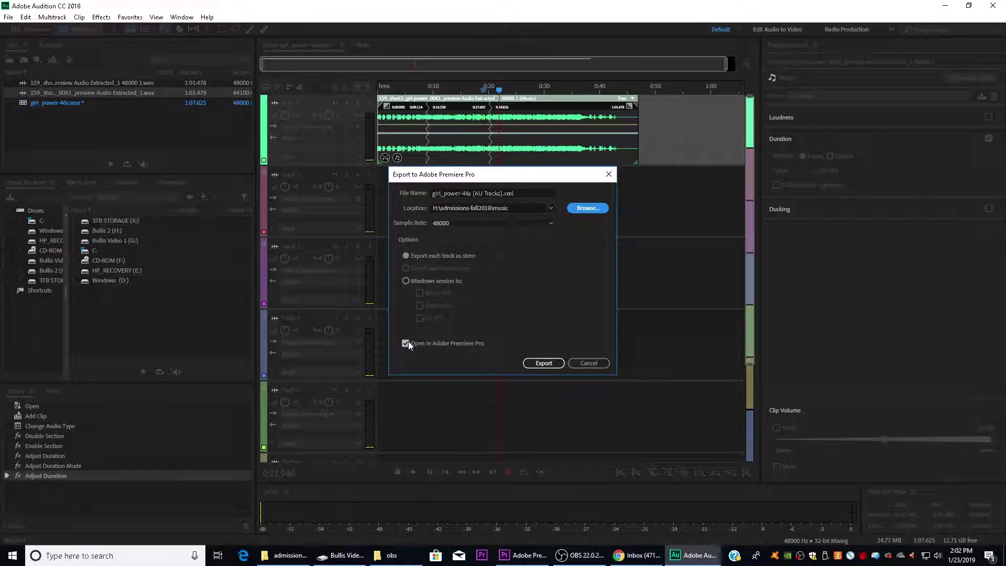
click(532, 363)
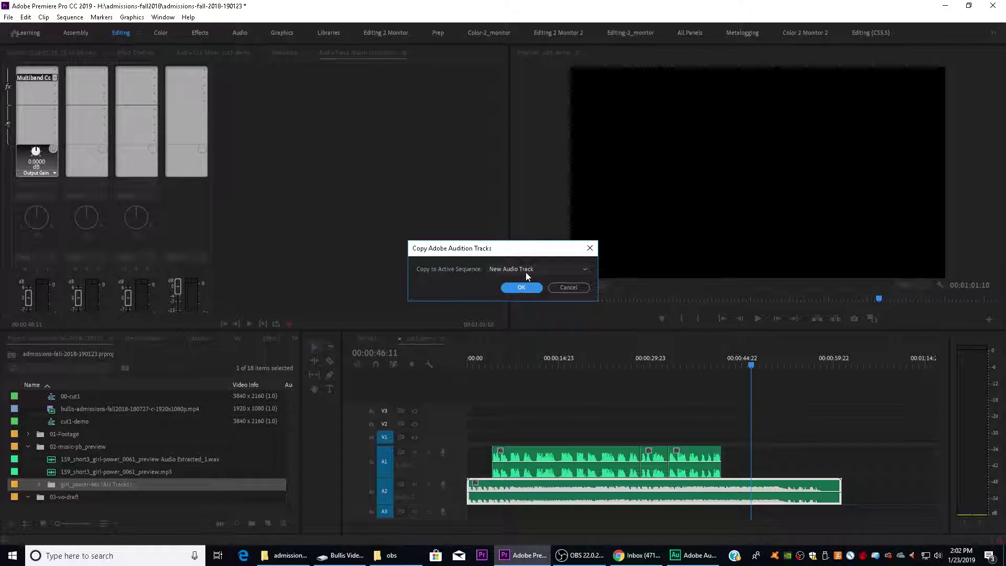
click(521, 288)
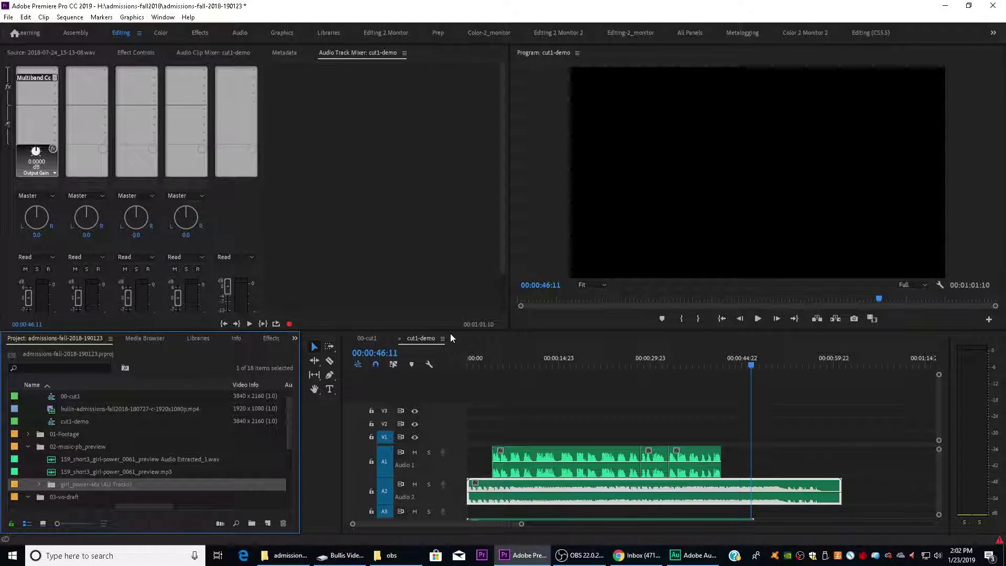
Delete the original music clip from Audio 2 and move the remixed music clip from A4 into its place at the sequence start
drag(452, 331, 452, 291)
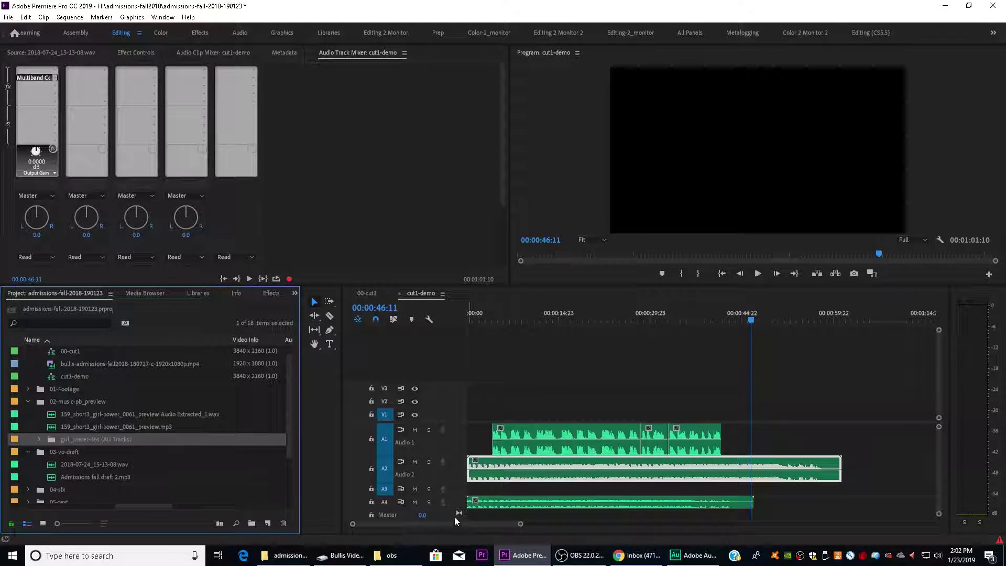
click(683, 473)
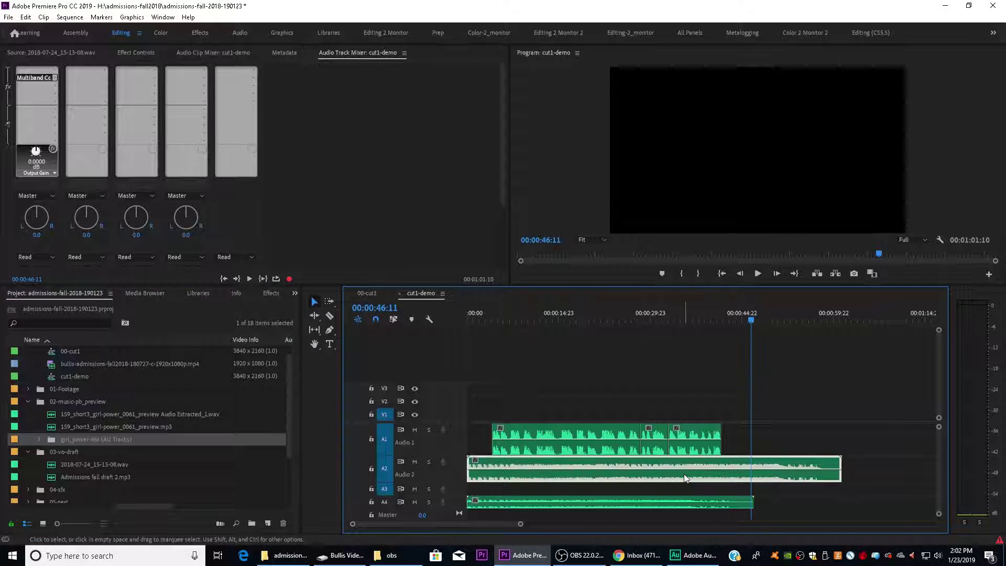
key(Delete)
drag(615, 508, 600, 469)
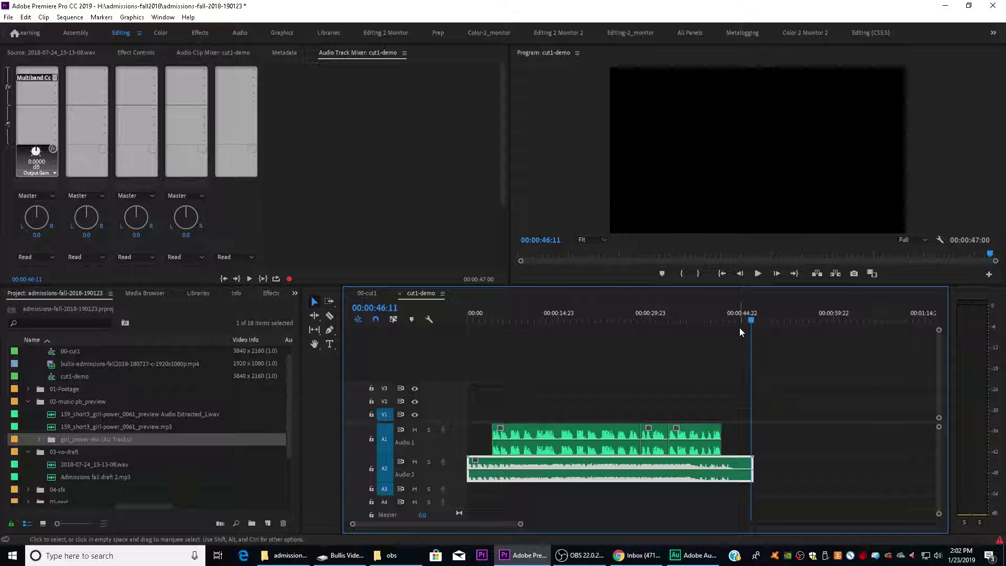
Play the end of the mix from 00:00:38:09 to check how the music finishes, and save the project
drag(751, 318, 703, 325)
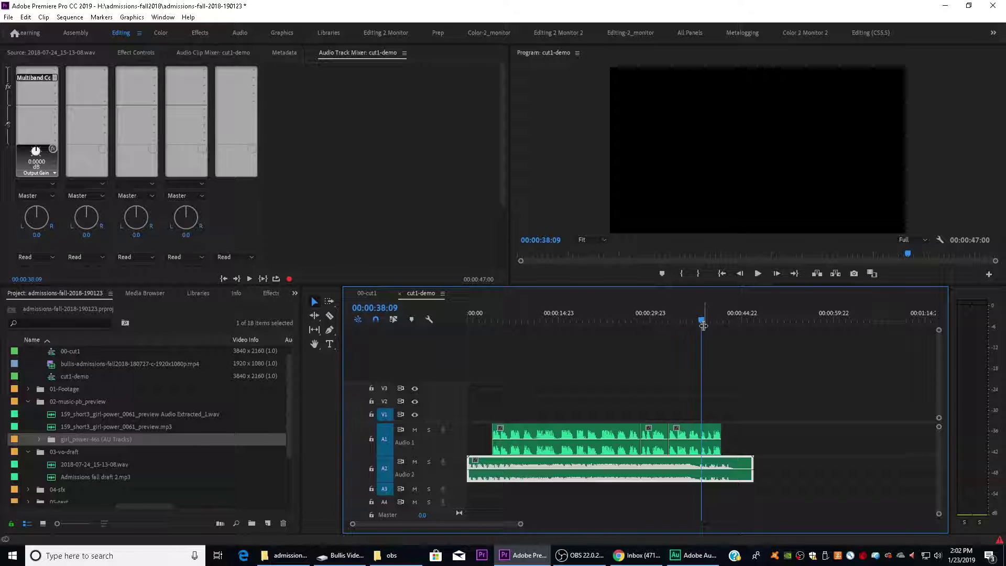
key(space)
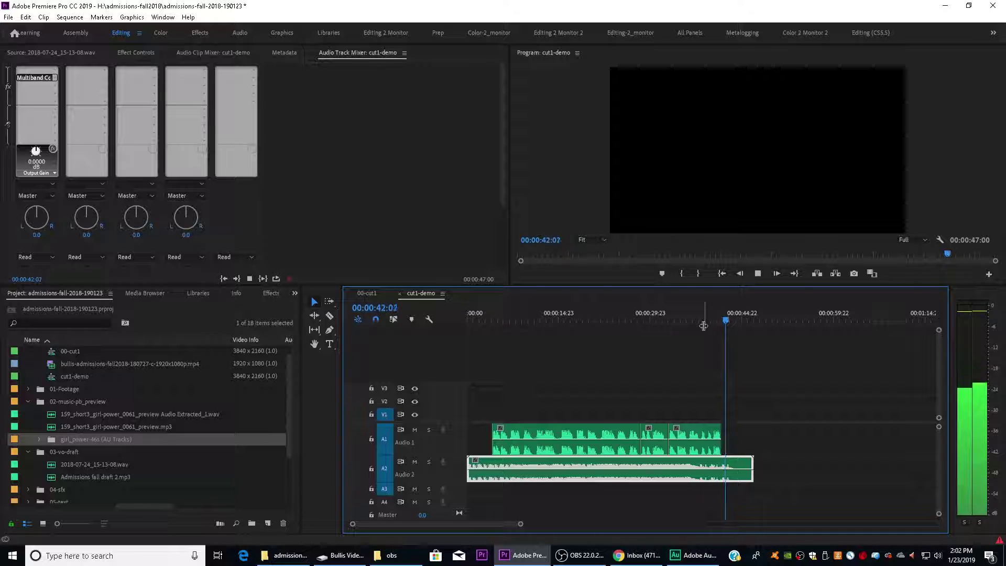
key(space)
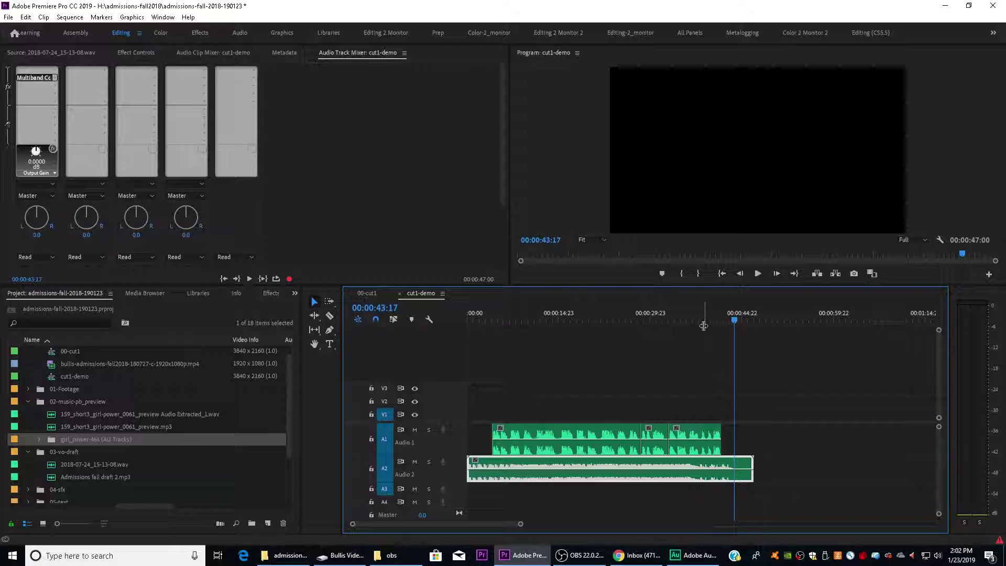
key(ctrl+s)
click(627, 373)
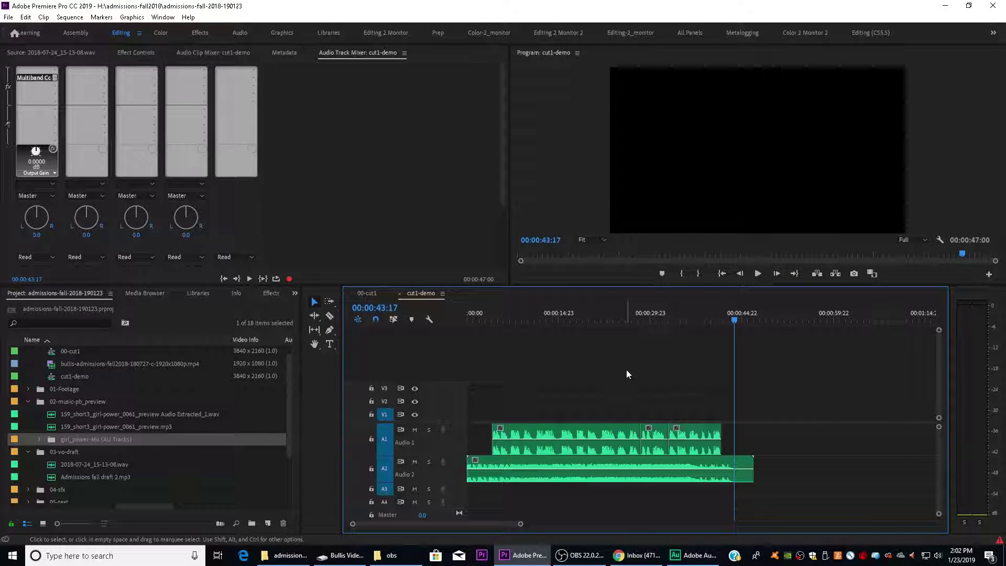
Play the opening of the voice-over from 00:00:04:03 to hear which shot its first line calls for
drag(555, 321, 457, 321)
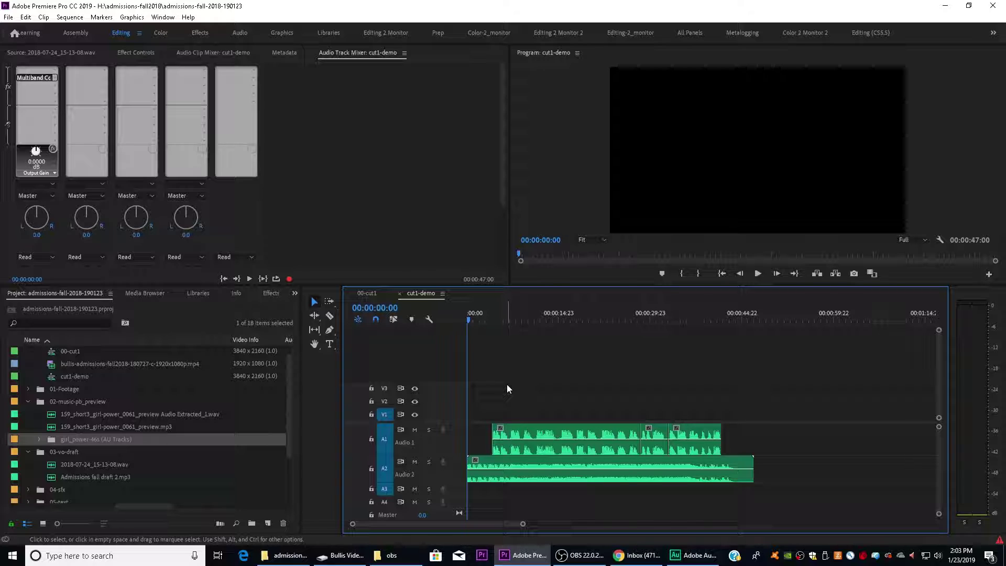
click(492, 320)
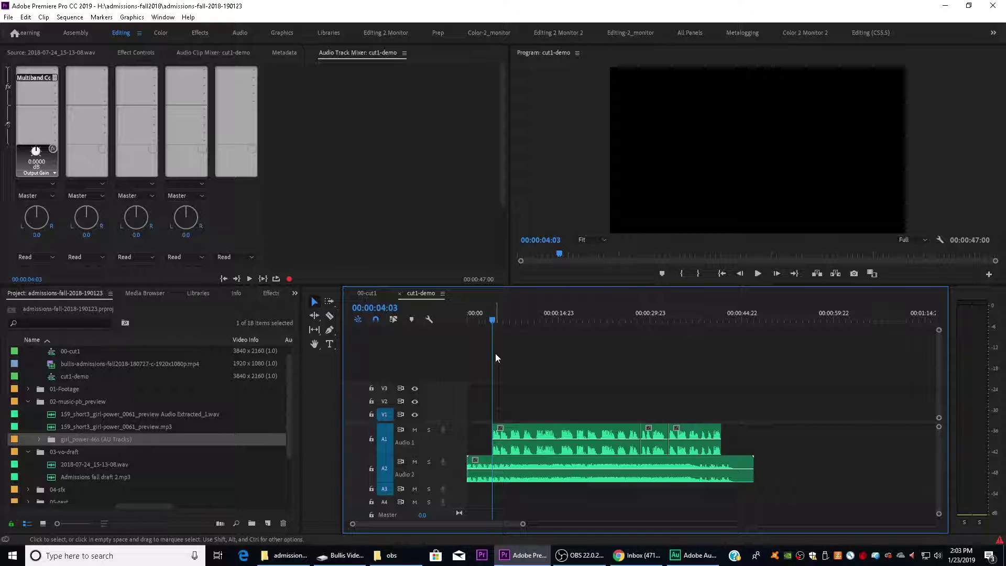
key(space)
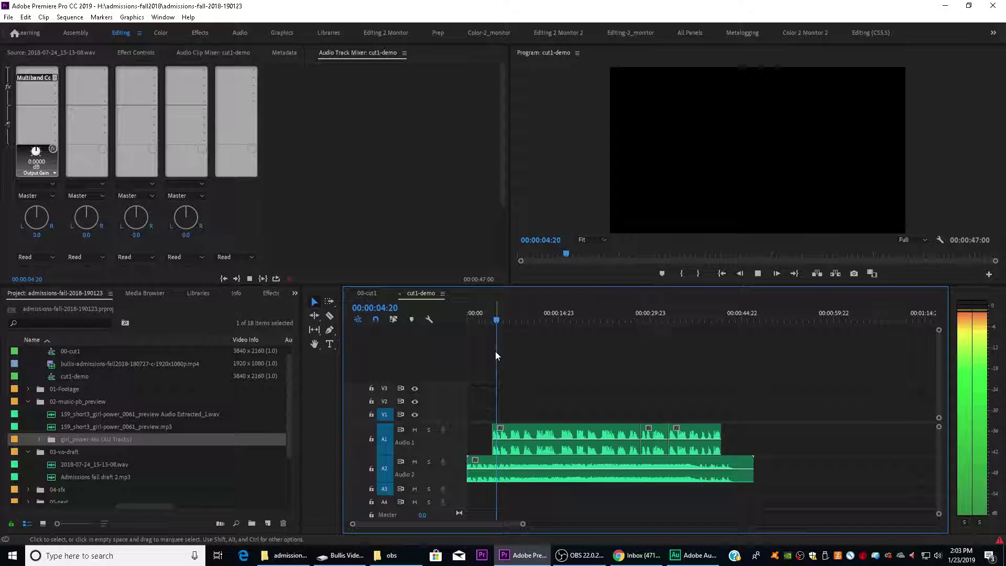
key(space)
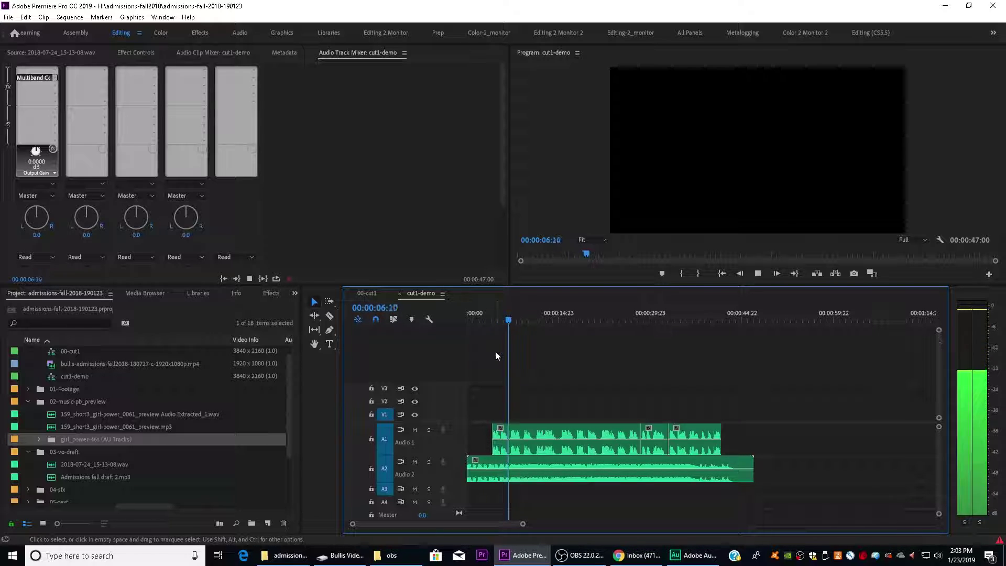
Add a sequence marker at the voice-over's start, 00:00:04:03, and name it "students walking through campus"
click(493, 317)
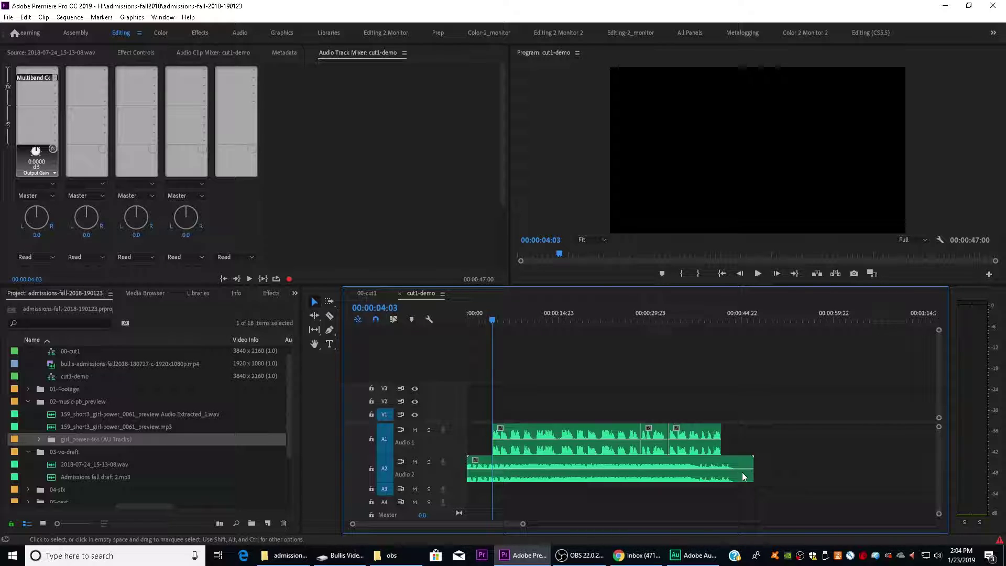
click(574, 432)
click(545, 371)
key(m)
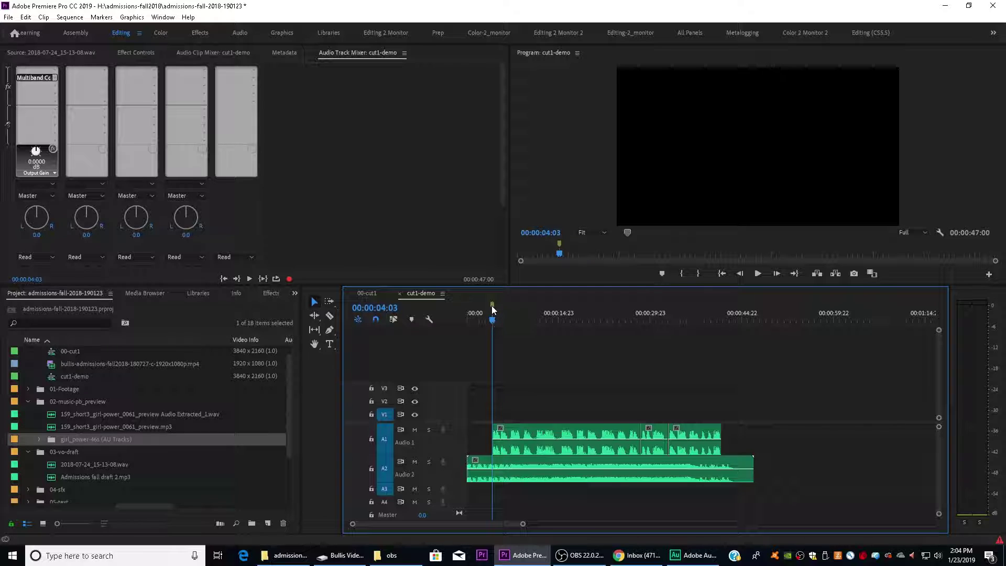
double_click(492, 306)
text(students walking through campus)
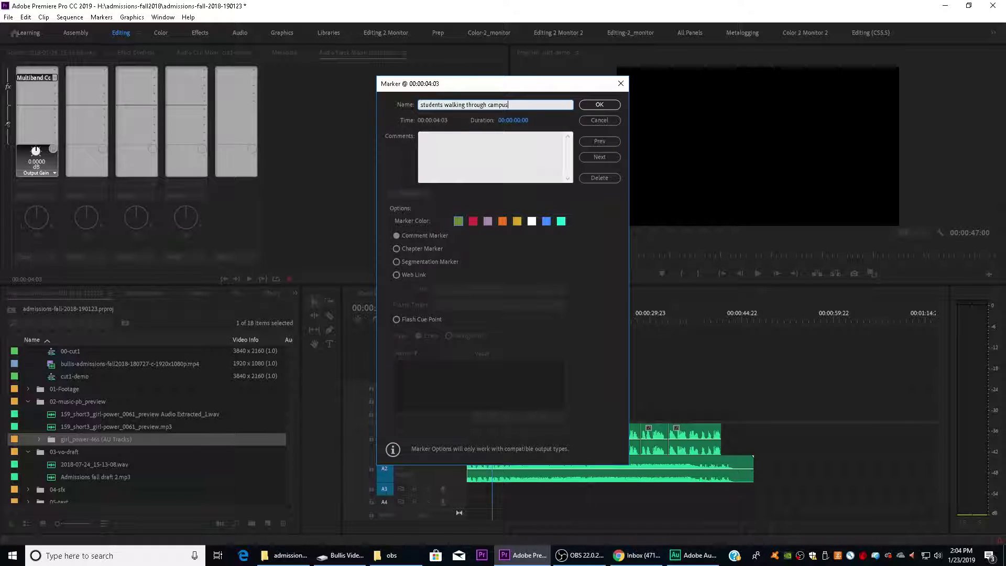
click(600, 105)
mouse_move(493, 308)
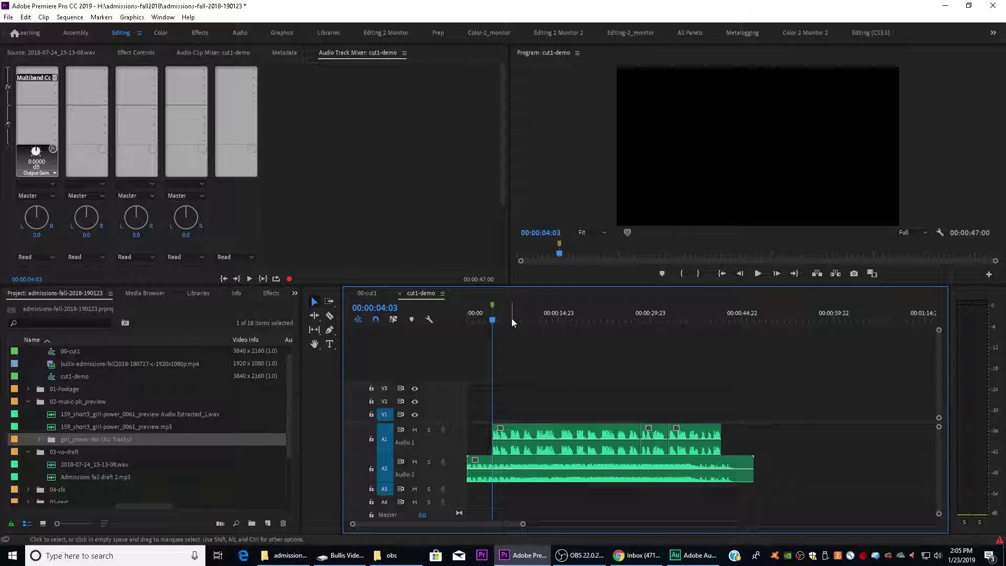
Play on to find the next line of the voice-over and add a marker named "pep rally" at 00:00:06:21
key(space)
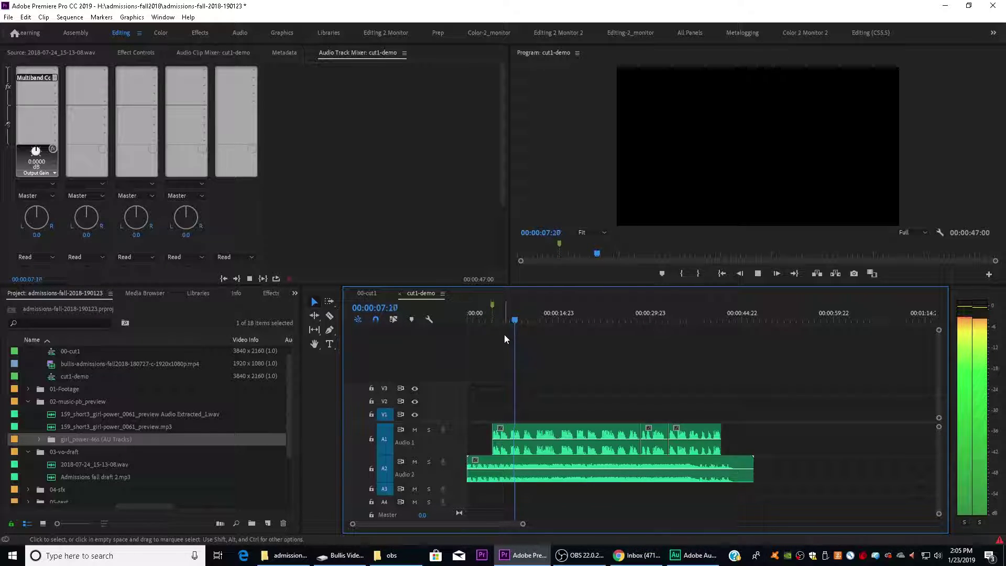
click(517, 315)
drag(518, 314, 511, 320)
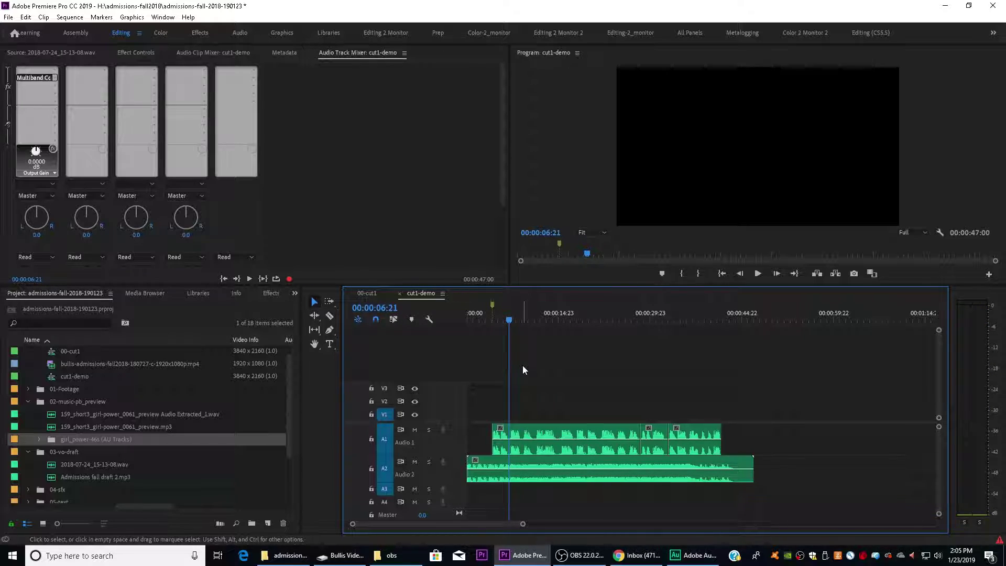
key(m)
double_click(509, 305)
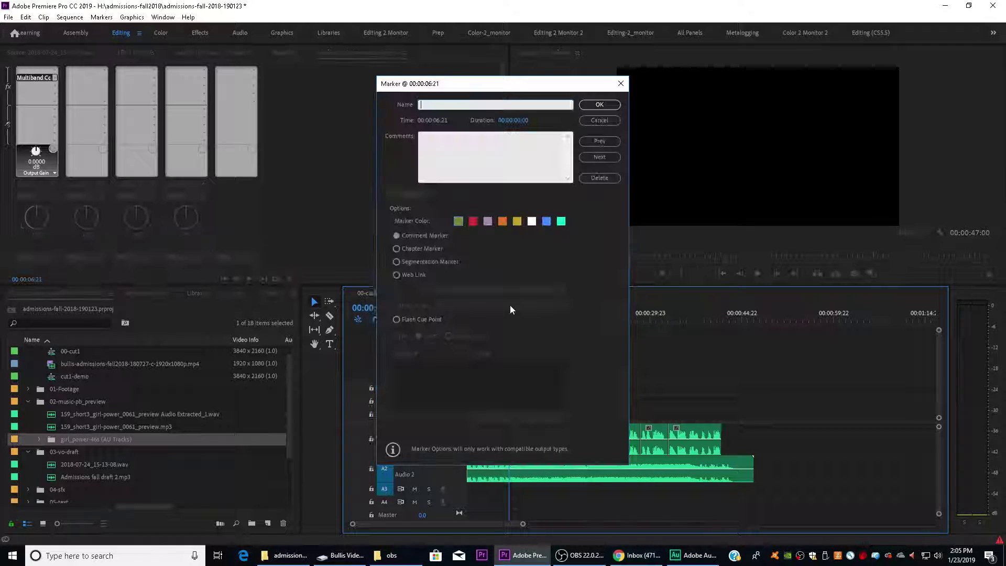
text(pep rallyu)
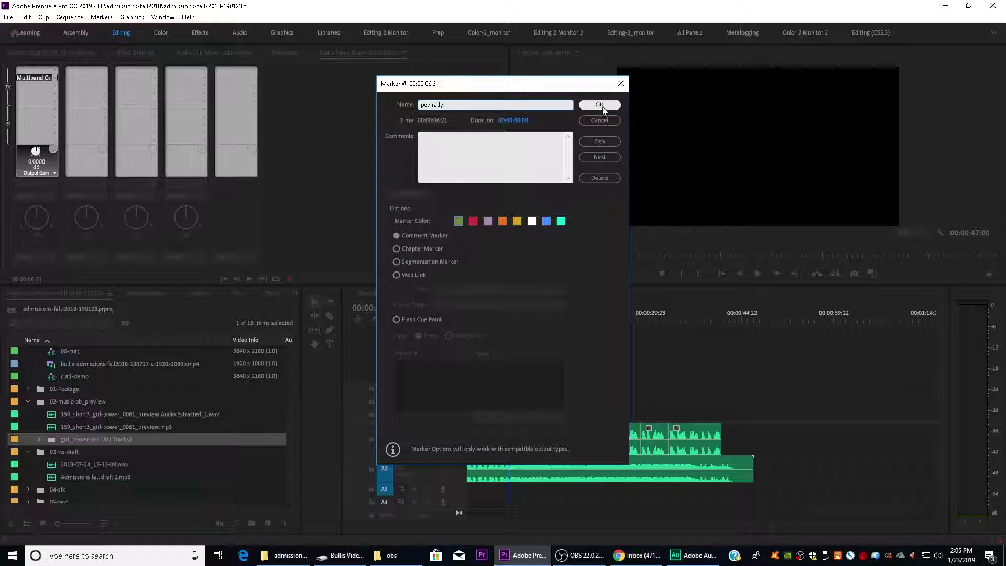
click(599, 104)
Play the voice-over from the "pep rally" marker to 00:00:08:21 to locate the next marker position
key(space)
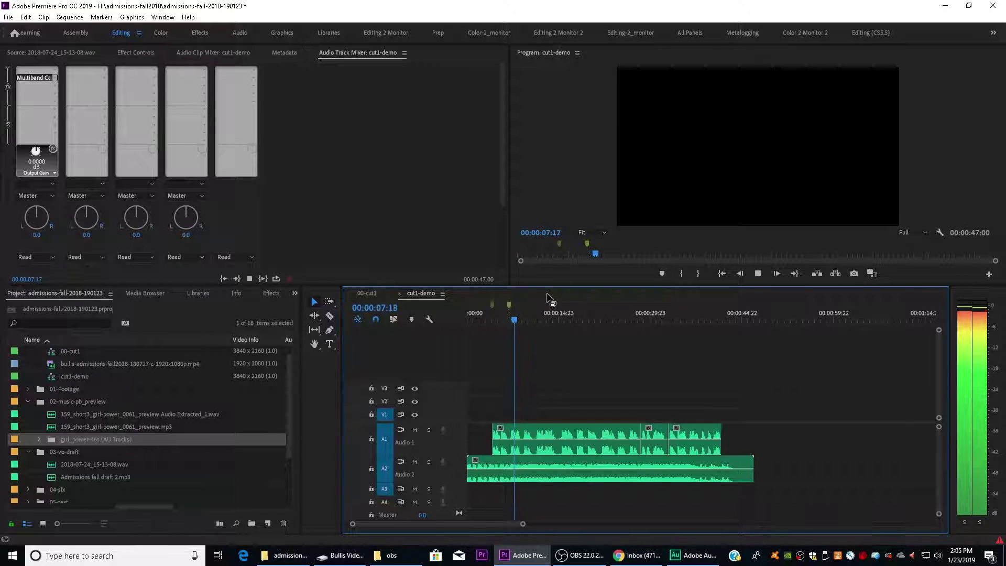
key(space)
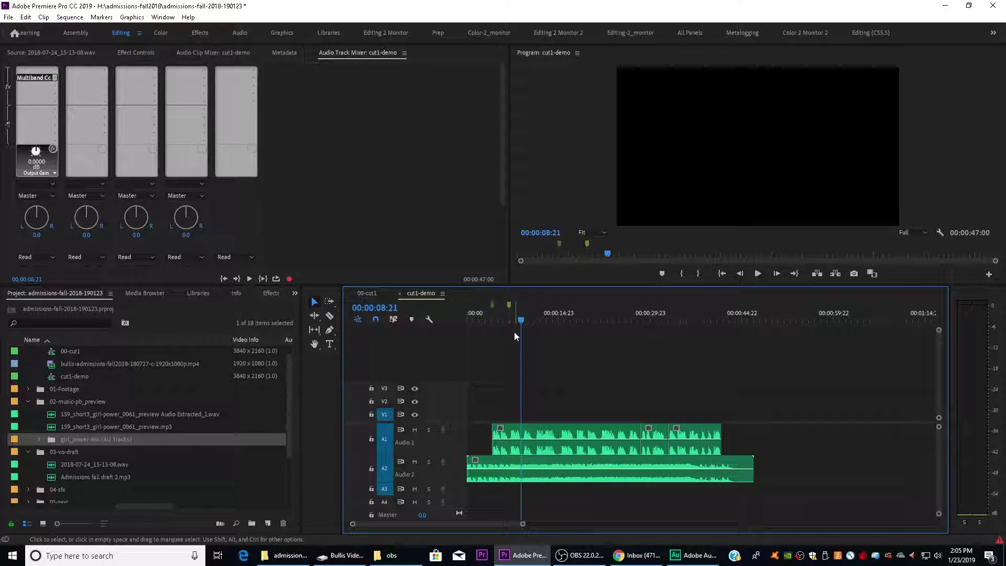